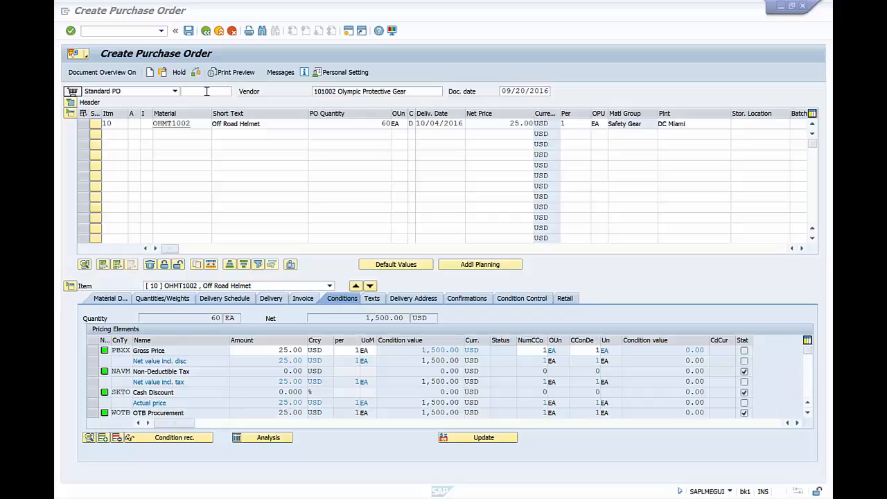
Review the order header: vendor Olympic Protective Gear, item 10's quantity, net price 25.00 and plant DC Miami
click(207, 91)
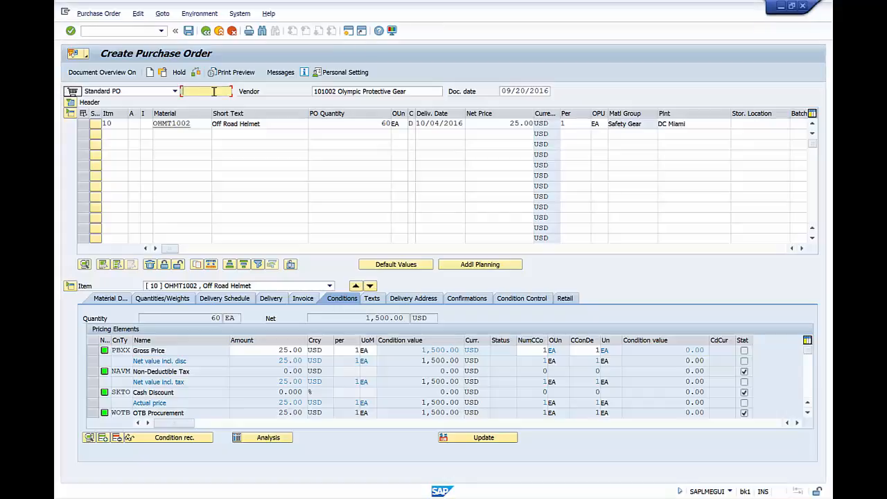
click(337, 90)
drag(337, 91, 413, 92)
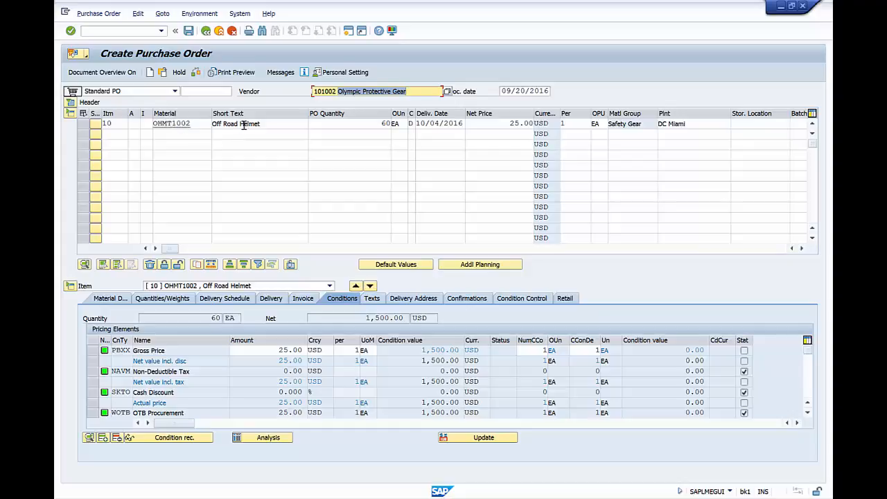
click(387, 124)
drag(511, 124, 532, 123)
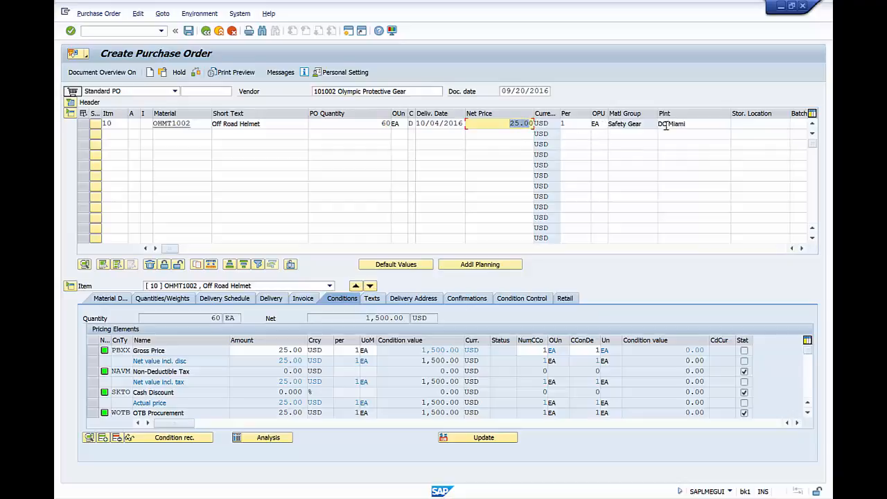
drag(694, 123, 659, 123)
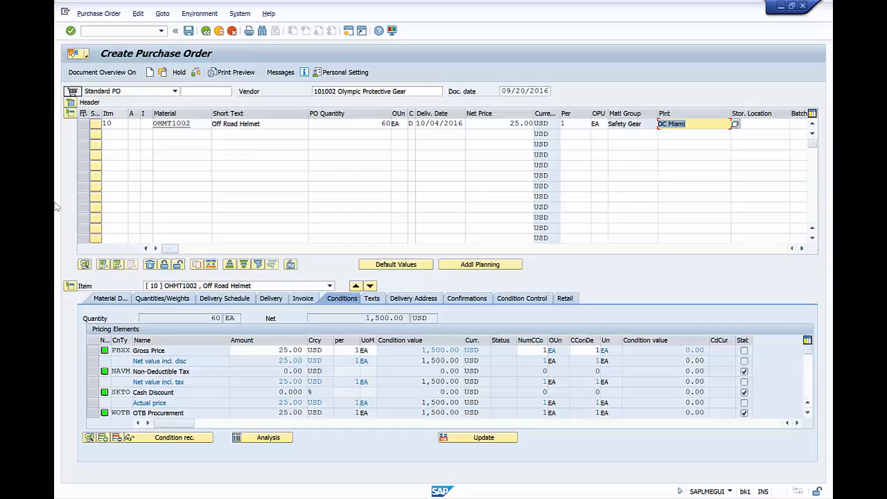
Check item 10's pricing details: quantity 60 EA, gross price 25.00, net value 1,500.00
click(70, 286)
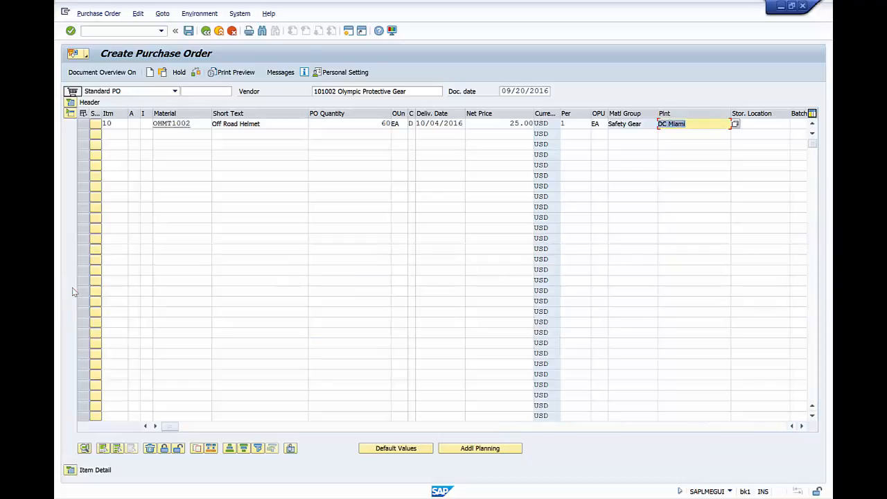
click(70, 471)
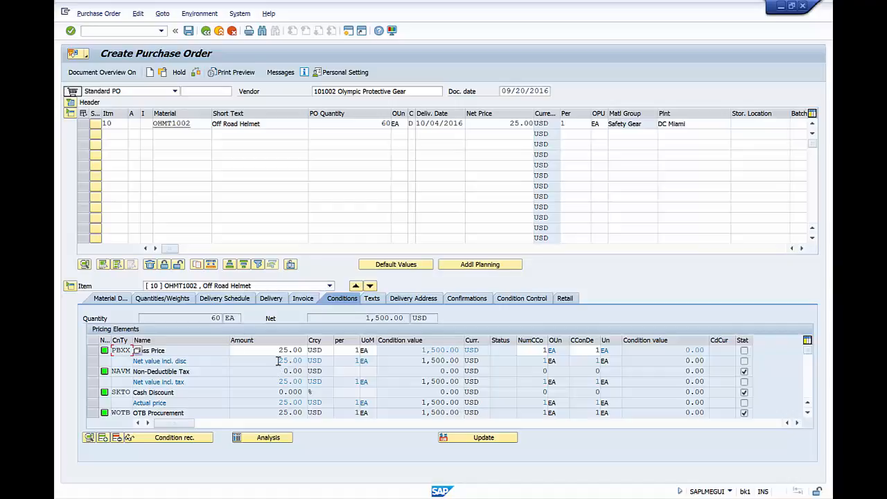
click(210, 318)
click(229, 318)
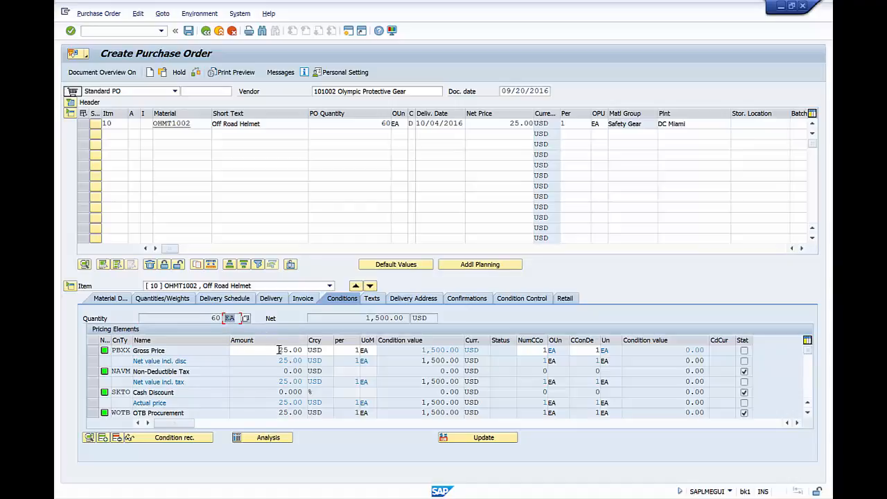
drag(277, 351, 311, 352)
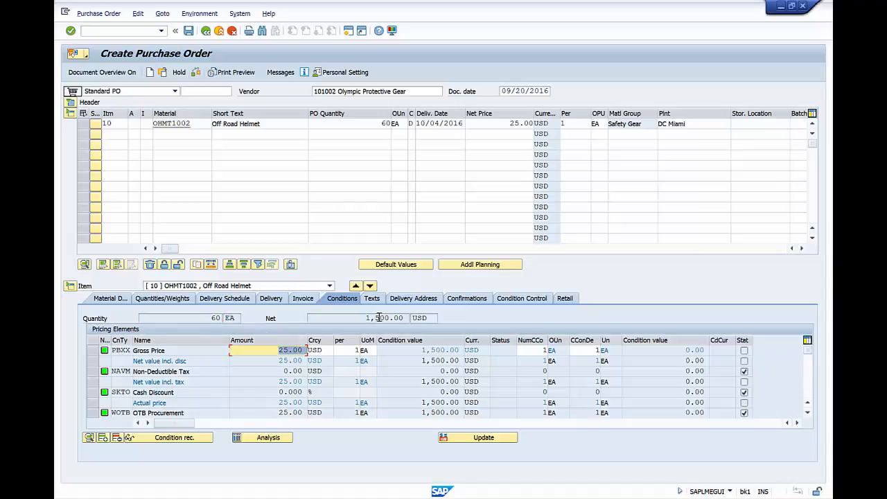
drag(365, 318, 408, 317)
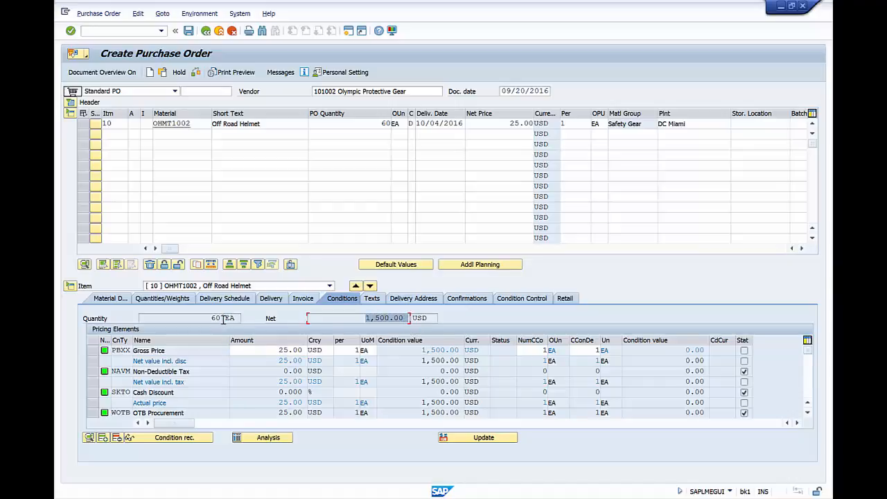
drag(212, 318, 223, 318)
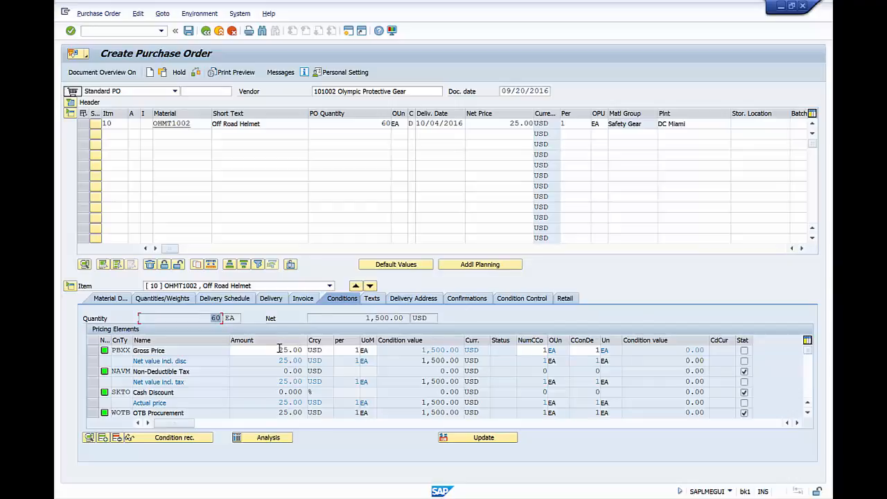
drag(279, 350, 285, 350)
drag(361, 319, 408, 318)
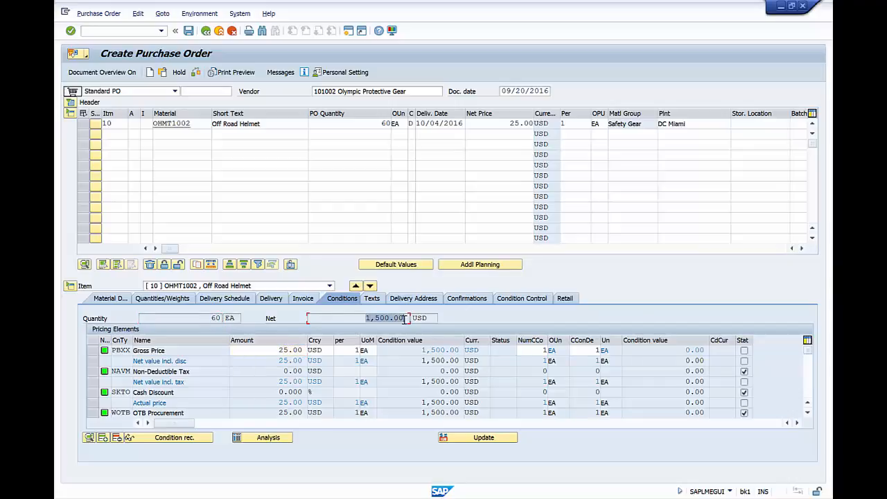
Open the material search help for row 2's empty Material cell, next to item 10's OHMT1002
click(185, 135)
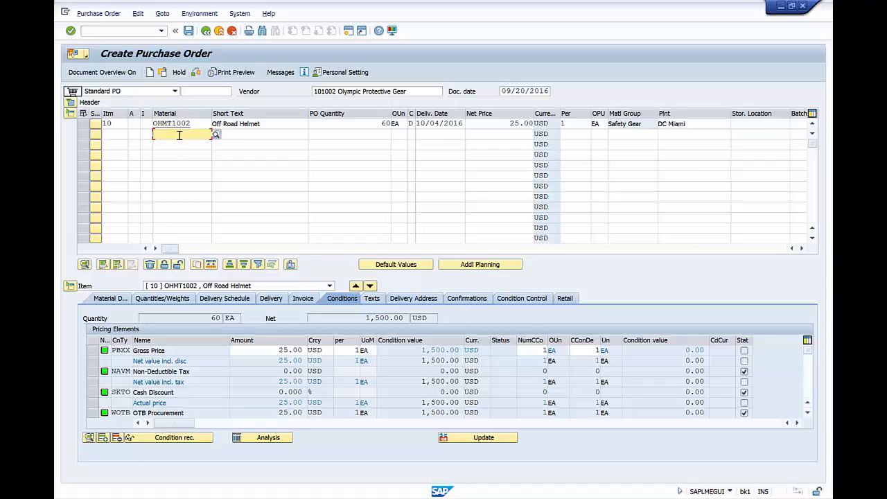
drag(198, 124, 147, 123)
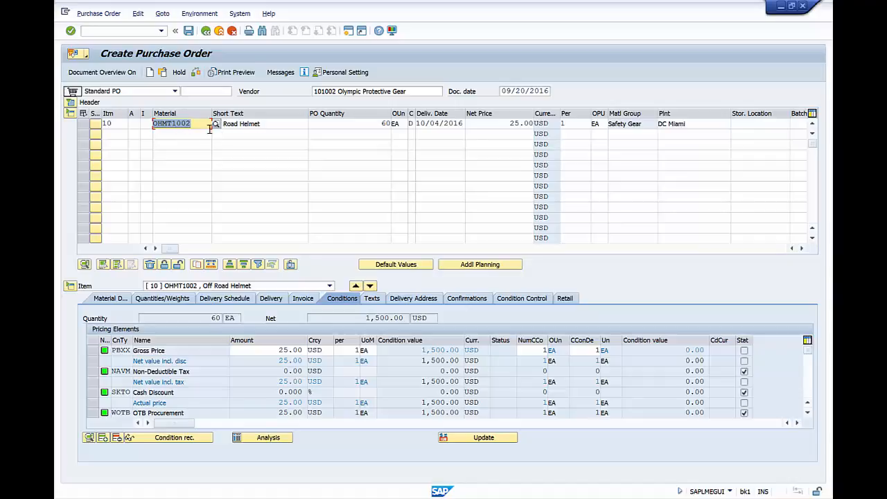
click(181, 134)
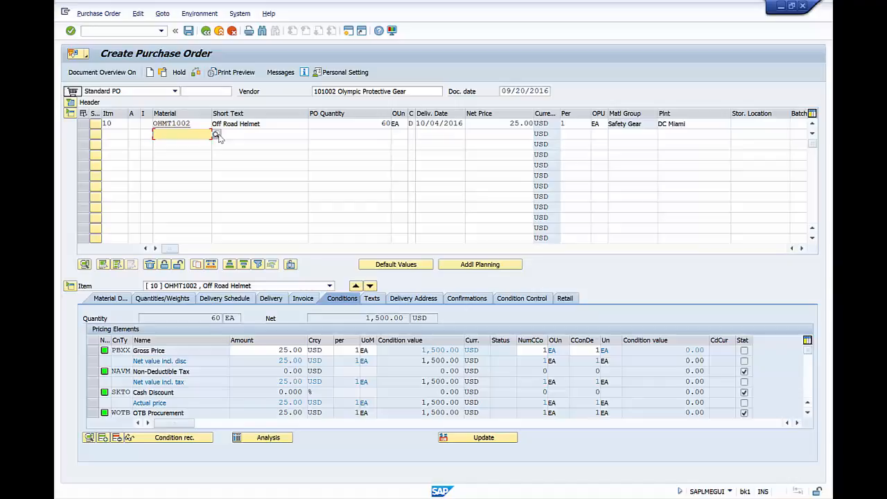
click(216, 136)
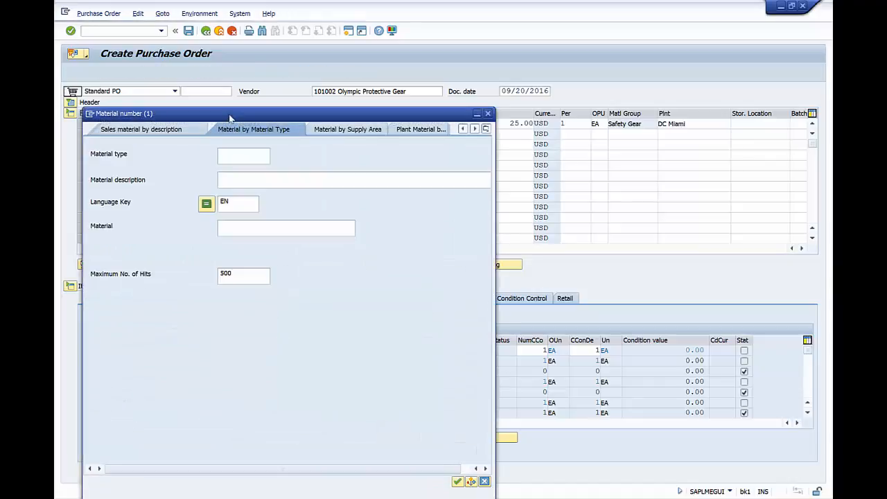
Switch the search to Material by Material Type and list the 39 available material types
drag(229, 122, 341, 66)
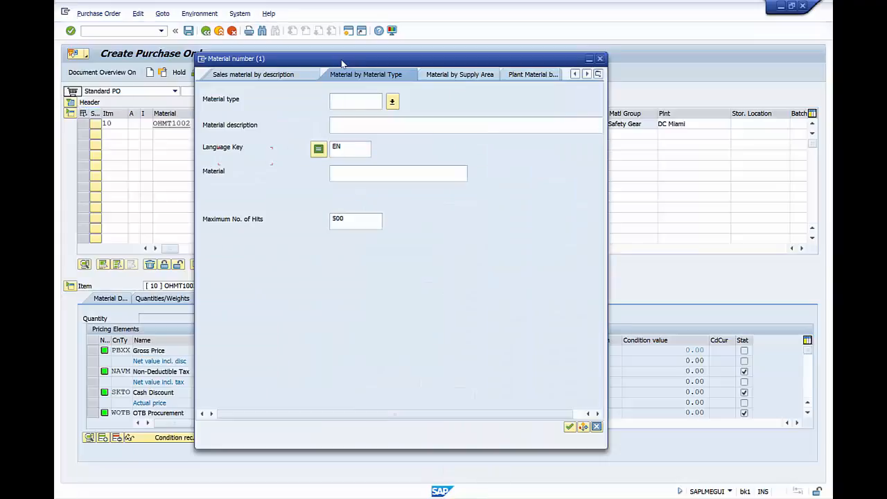
click(392, 102)
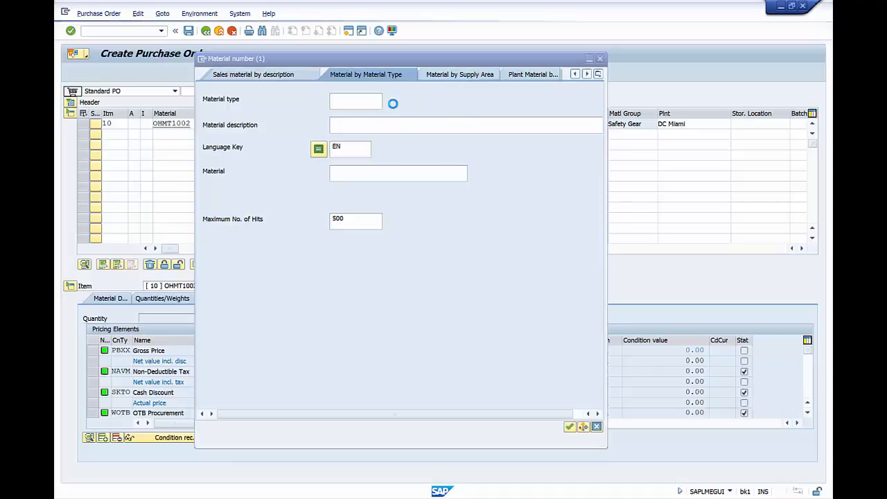
click(392, 103)
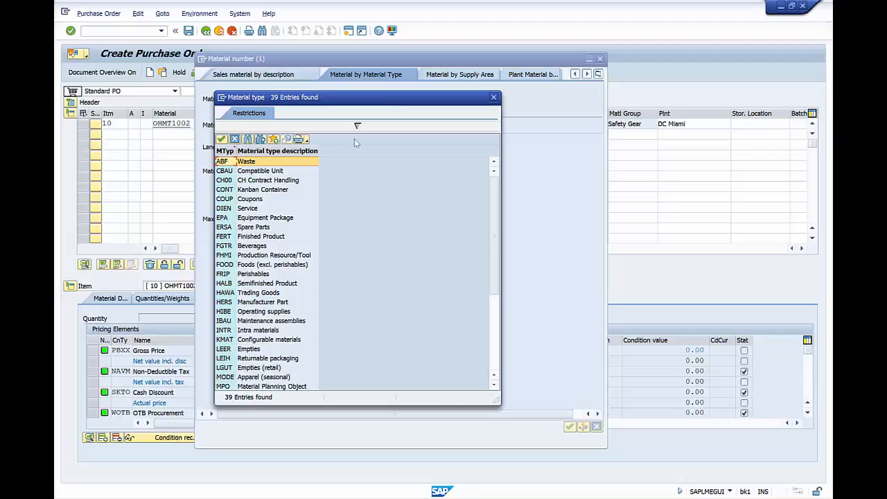
Search HAWA trading goods for materials matching *002 and pick ROAD HELMET for row 2
double_click(225, 294)
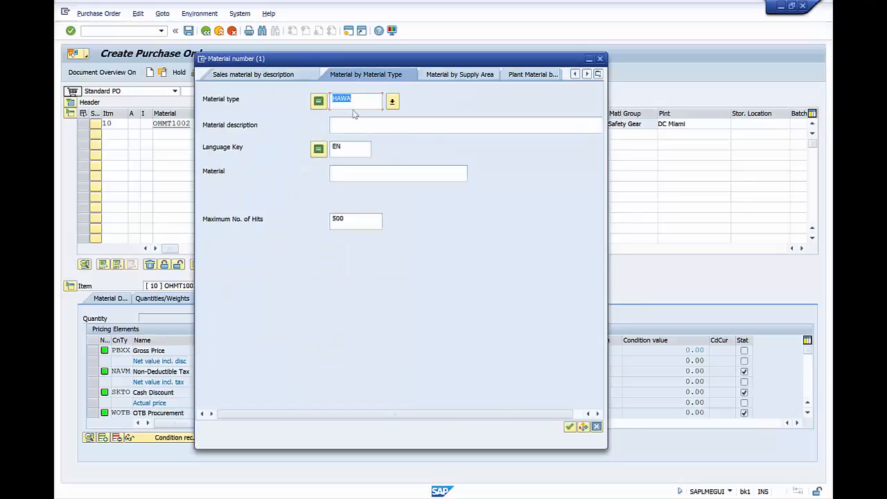
click(359, 174)
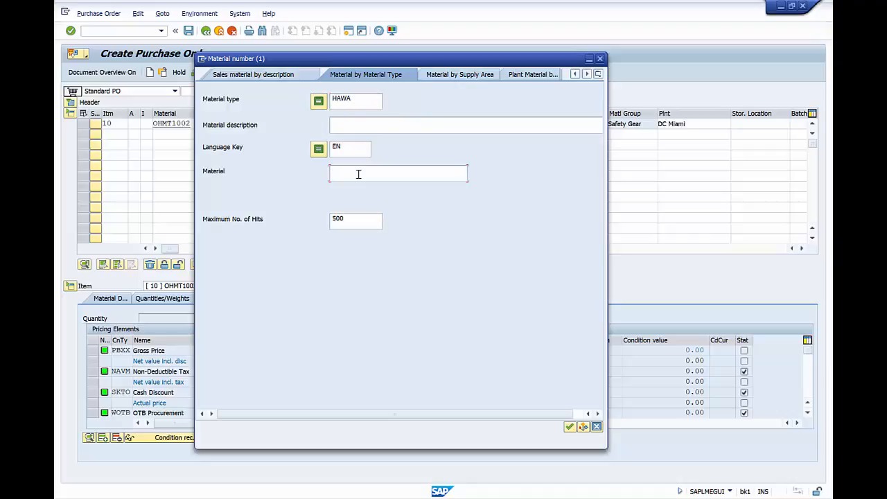
text(*002)
click(570, 427)
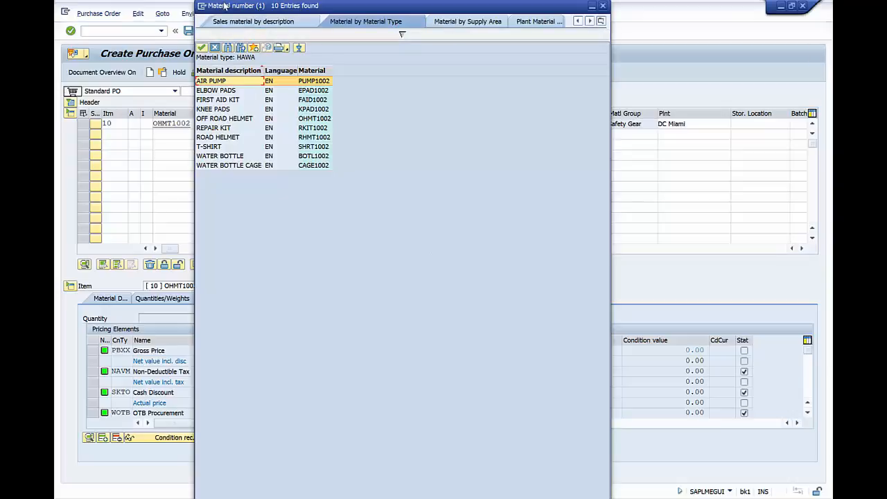
drag(226, 7, 257, 10)
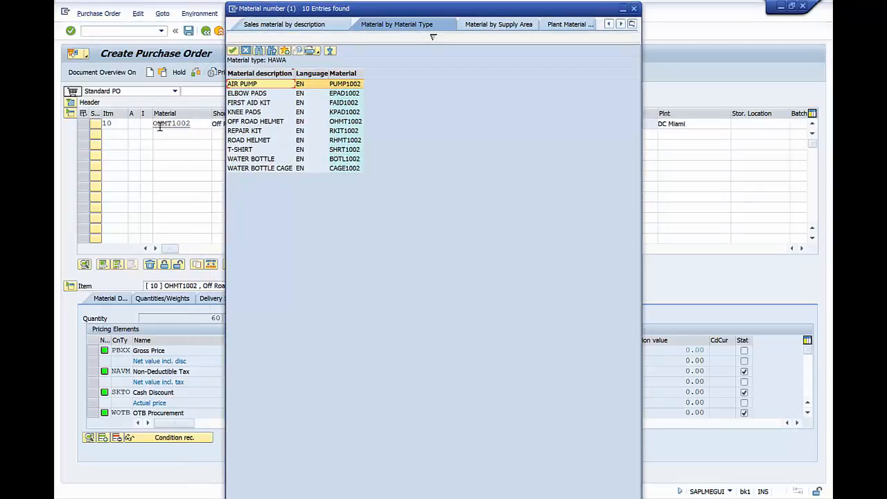
double_click(242, 142)
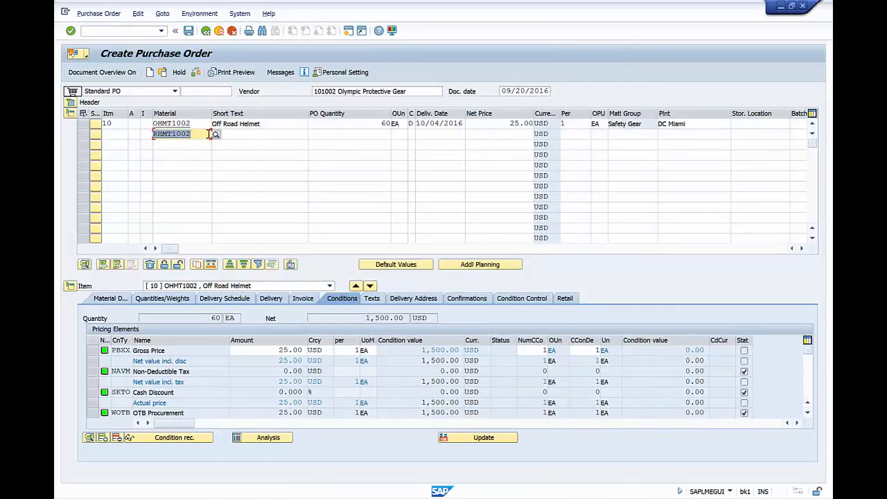
Validate item 20 so it fills in Road Helmet, unit EA, material group Safety Gear
click(208, 134)
key(Return)
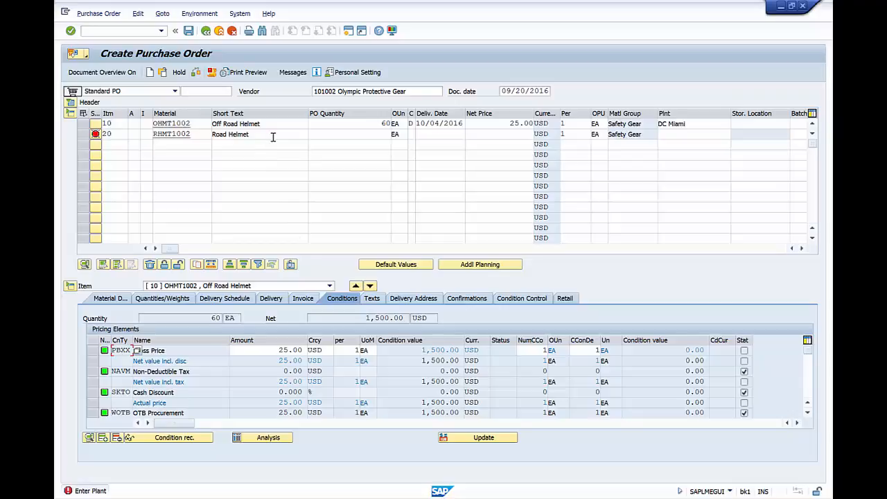
drag(272, 134, 212, 134)
click(396, 134)
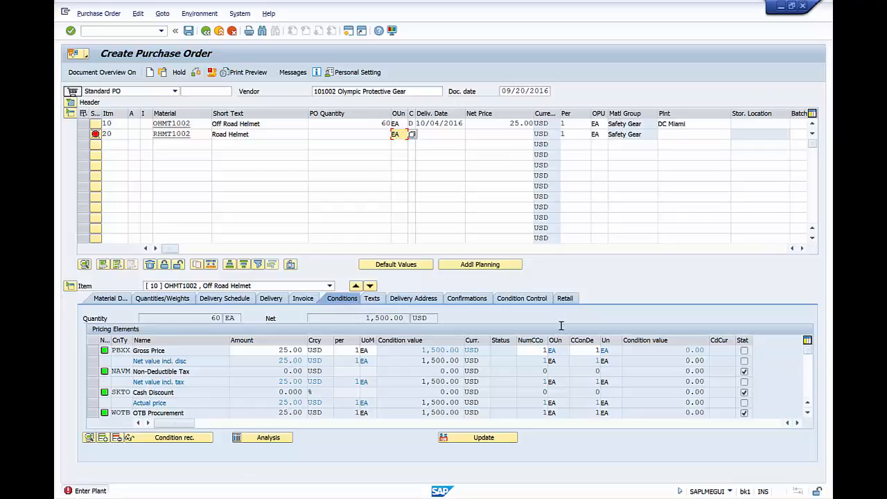
Set item 20's plant to MI00 (DC Miami) from the plant list
click(676, 135)
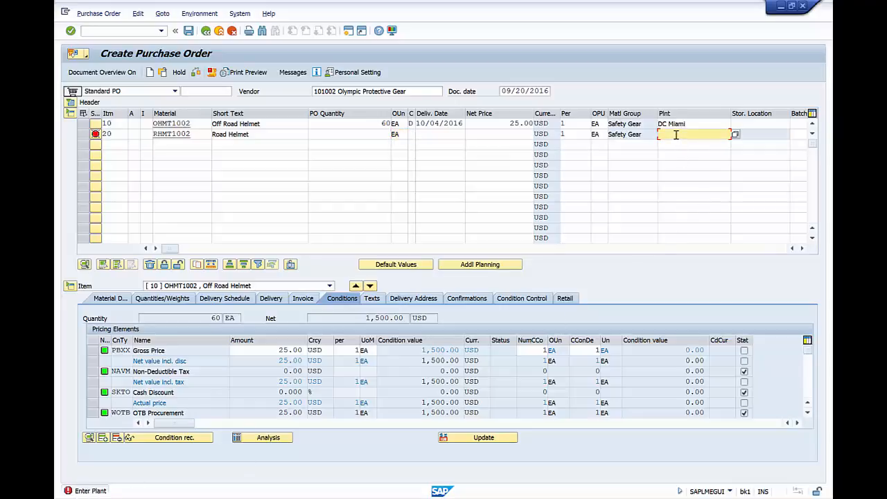
click(737, 134)
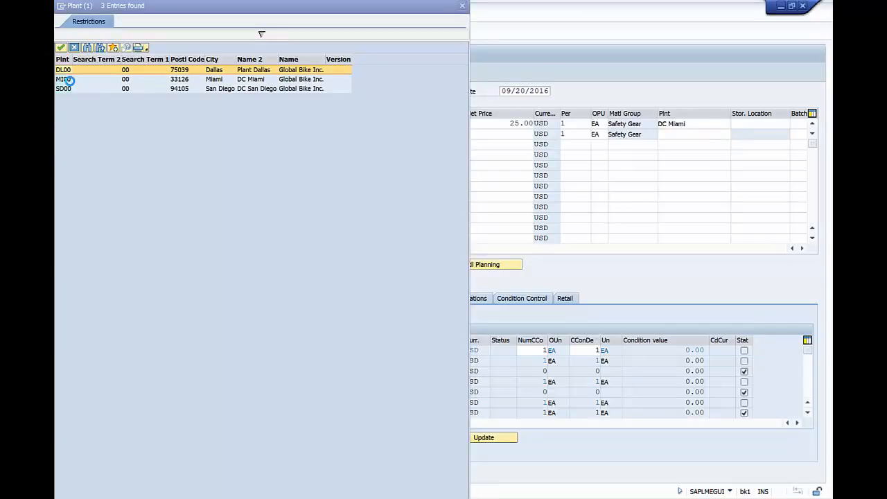
double_click(69, 80)
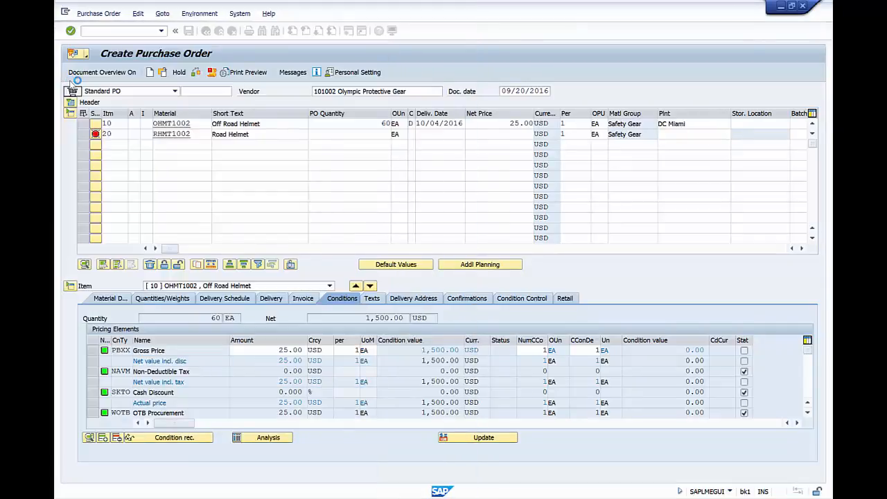
Confirm plant MI00 and give item 20 a net price of 25.00 USD
key(Return)
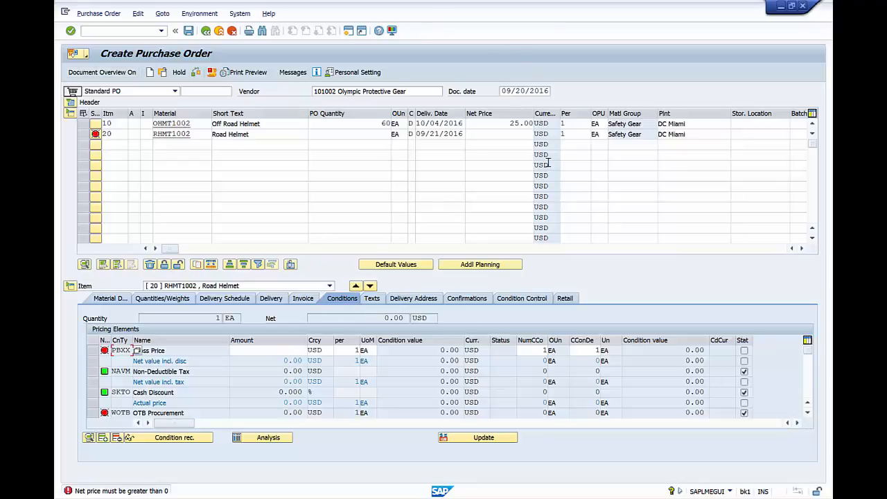
click(514, 134)
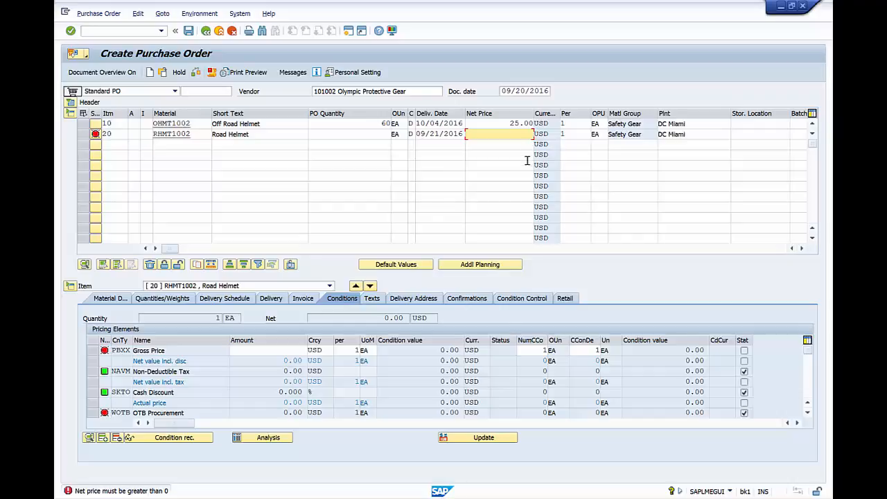
text(25)
key(Return)
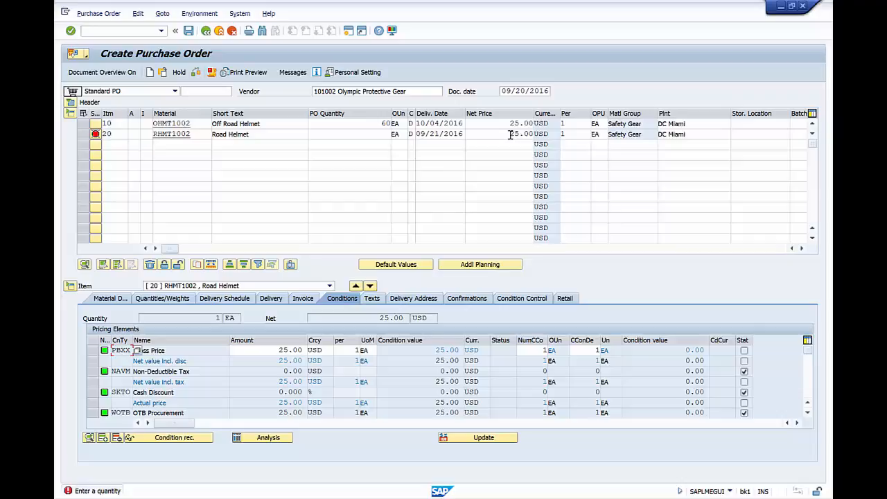
drag(510, 134, 541, 139)
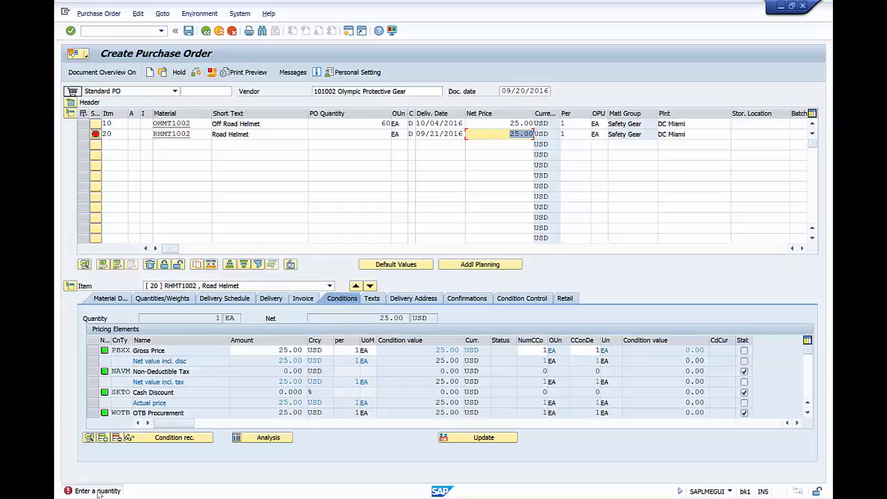
Order 150 EA on item 20, giving a net value of 3,750.00 USD
click(382, 135)
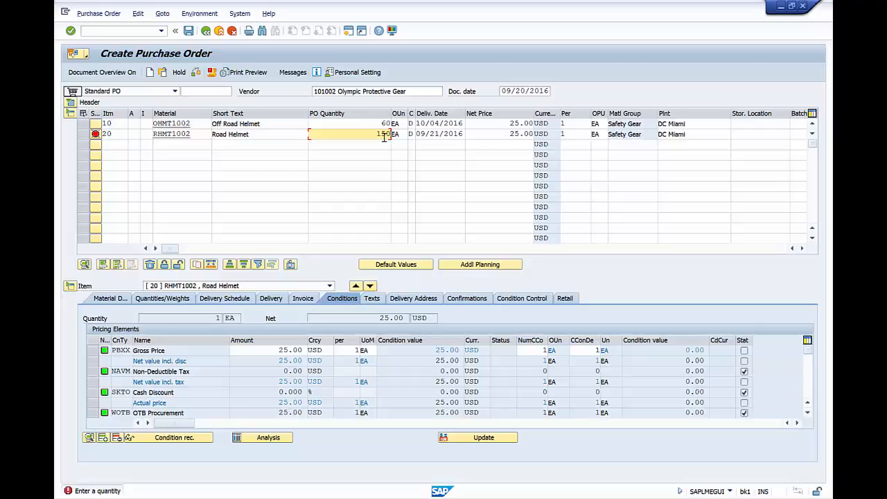
key(Return)
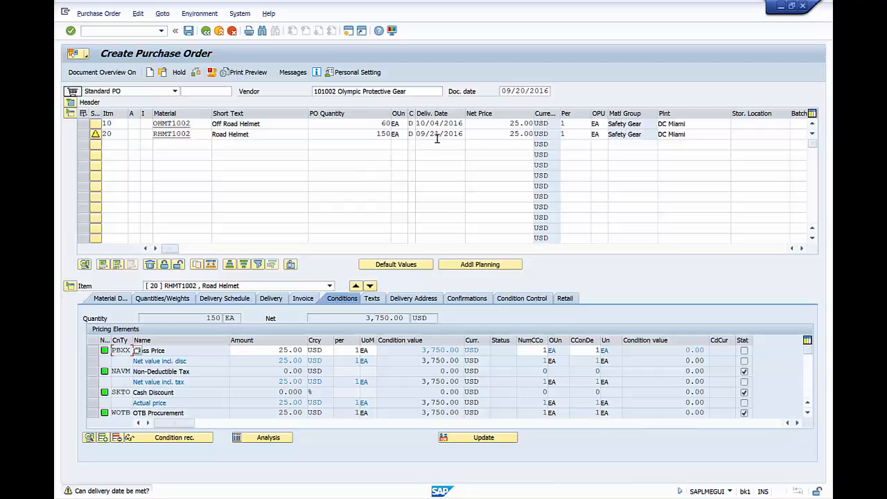
Change item 20's delivery date to 10/04/2016 via the calendar, clearing the warning
click(465, 137)
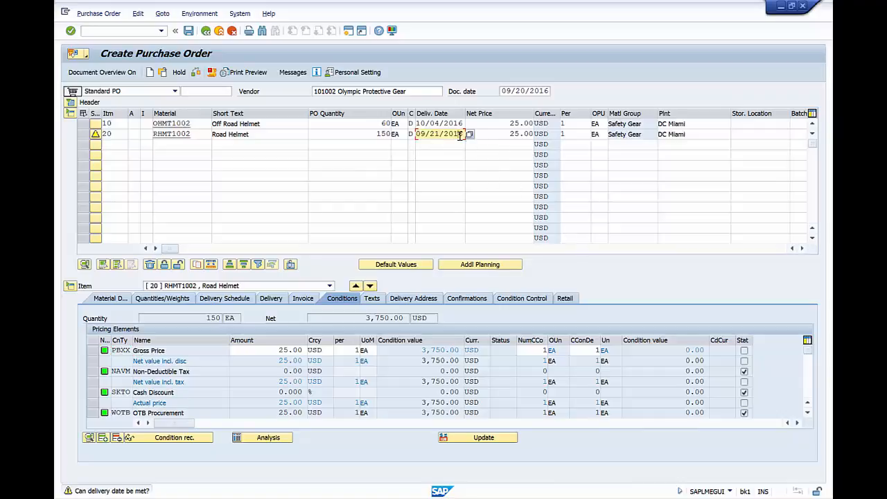
click(470, 135)
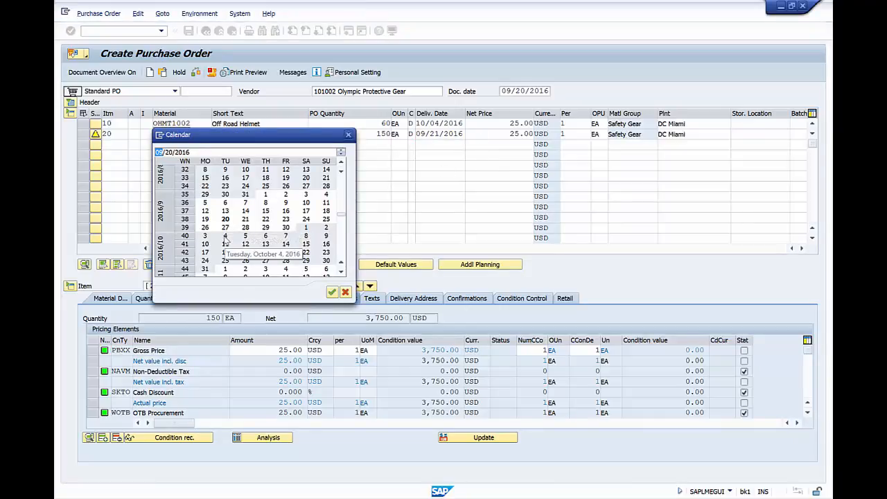
double_click(224, 236)
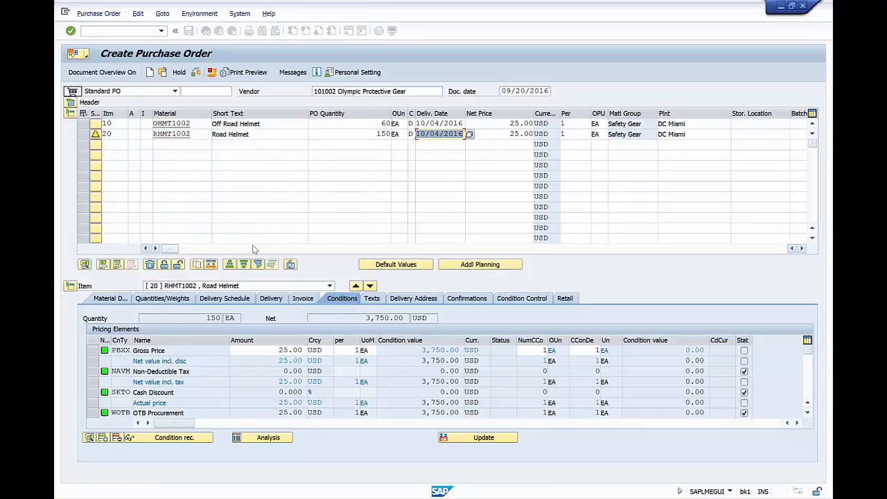
key(Return)
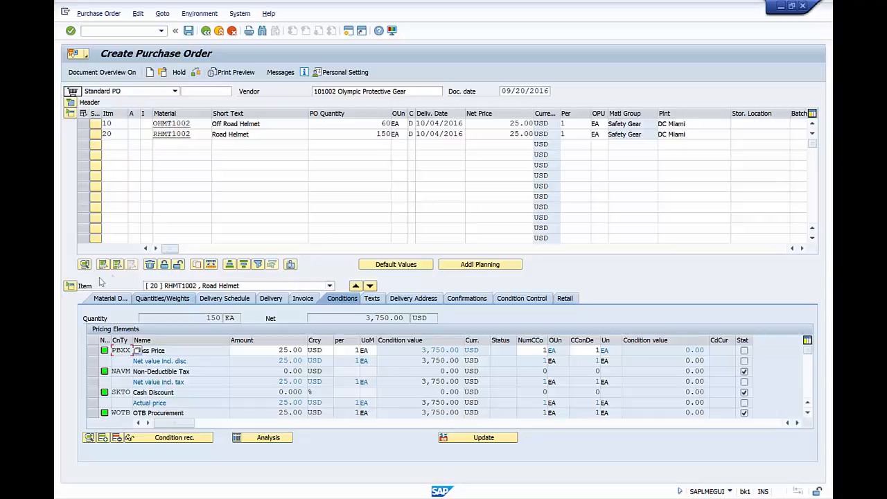
Review item 20's conditions: quantity 150, gross price 25.00, net value 3,750.00
click(70, 285)
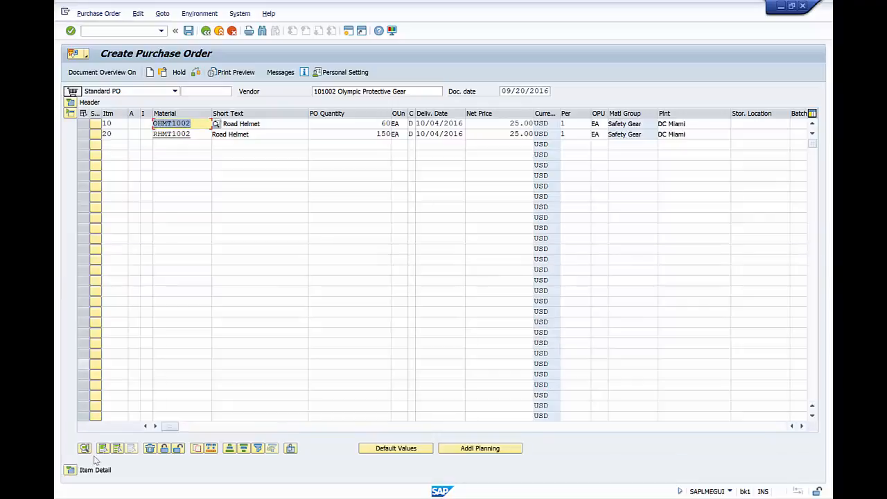
key(Return)
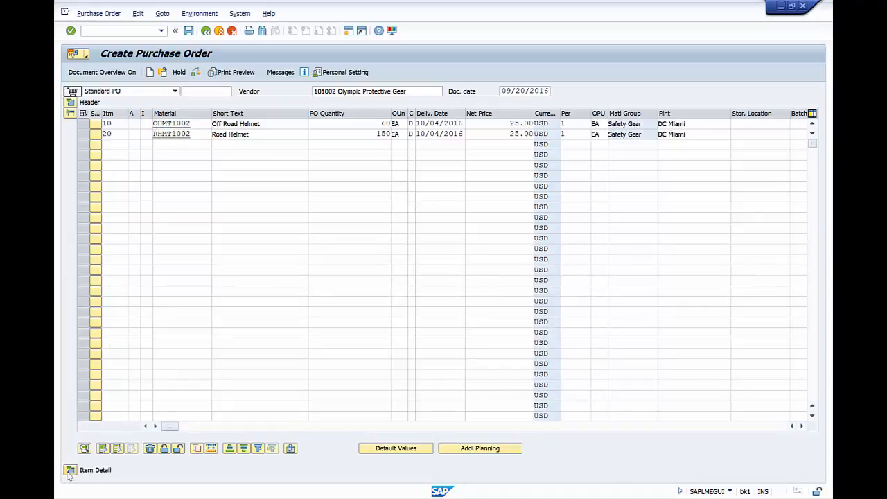
click(70, 471)
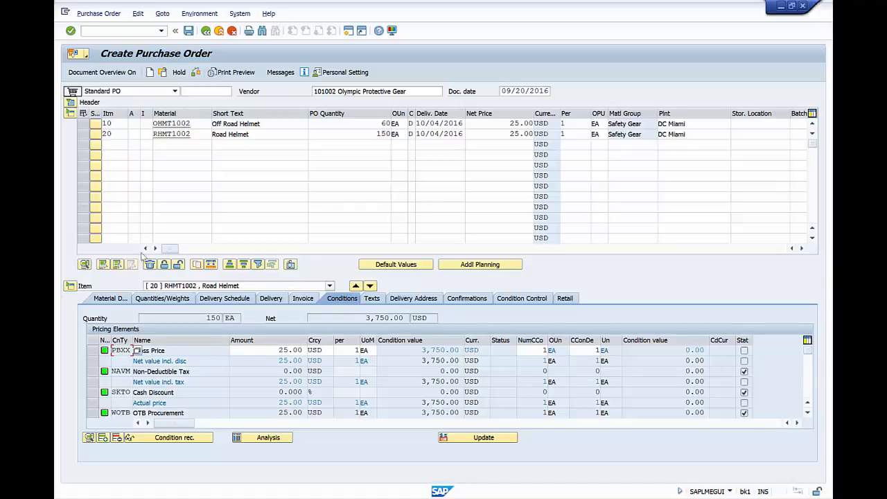
click(280, 350)
double_click(208, 317)
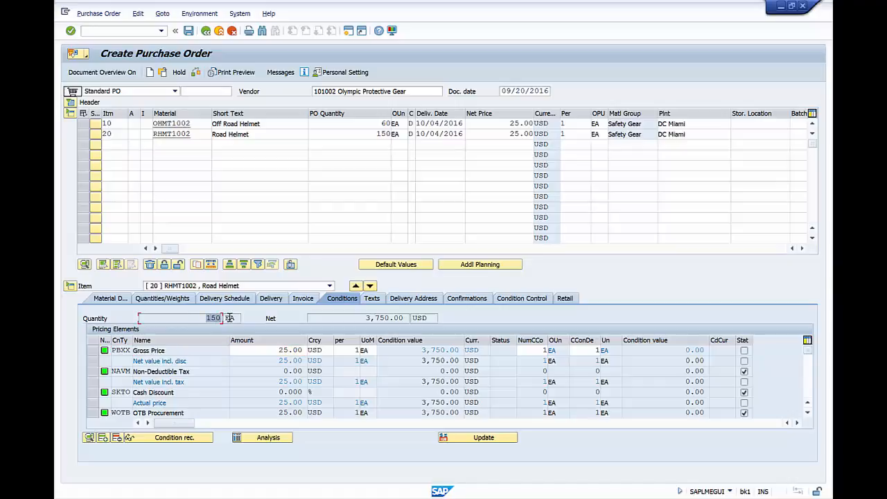
drag(365, 318, 395, 317)
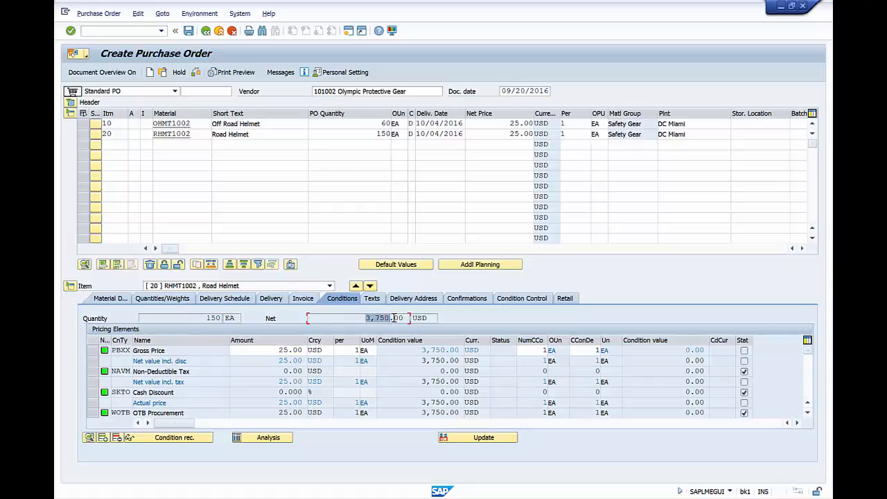
Check item 10's conditions (60, 25.00, 1,500.00), then hide the item details
click(330, 287)
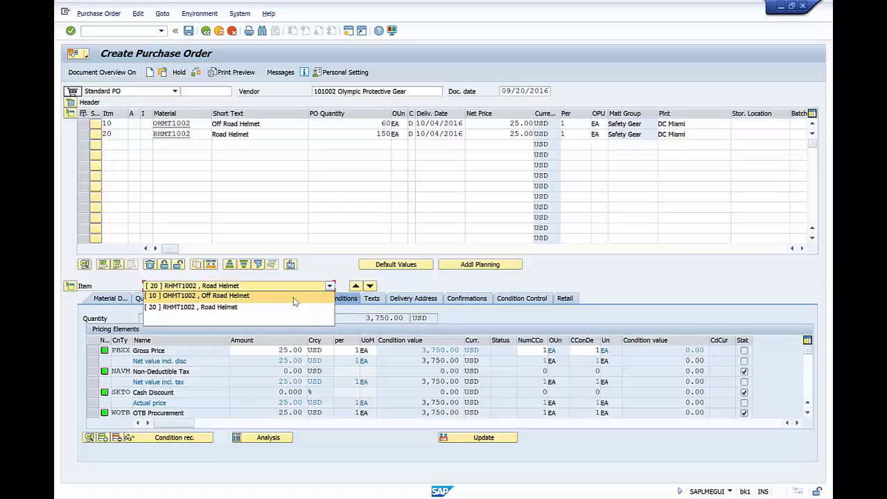
click(293, 297)
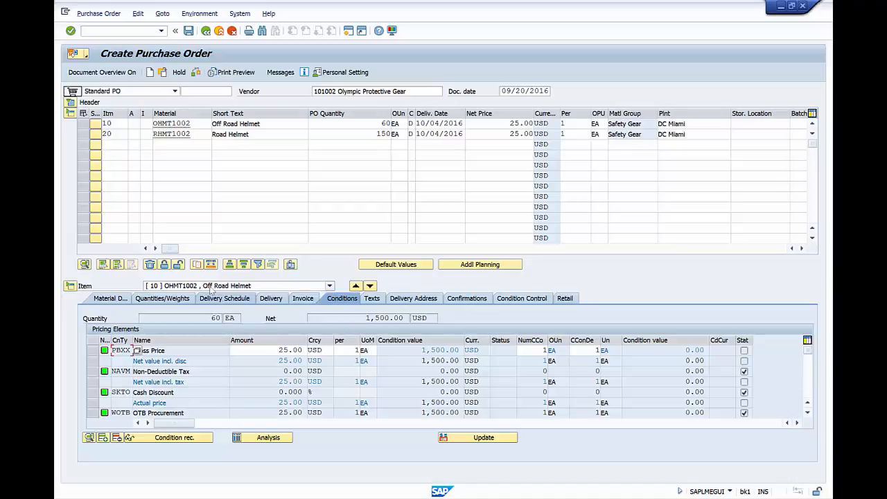
double_click(216, 317)
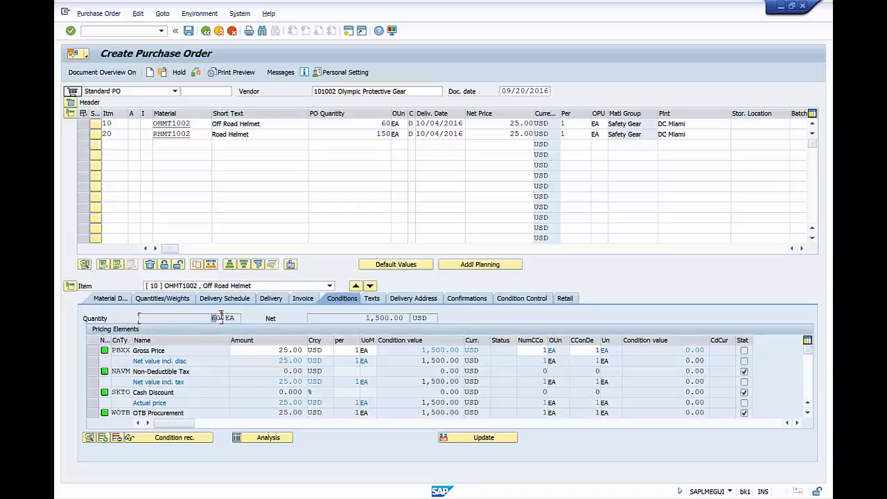
double_click(284, 350)
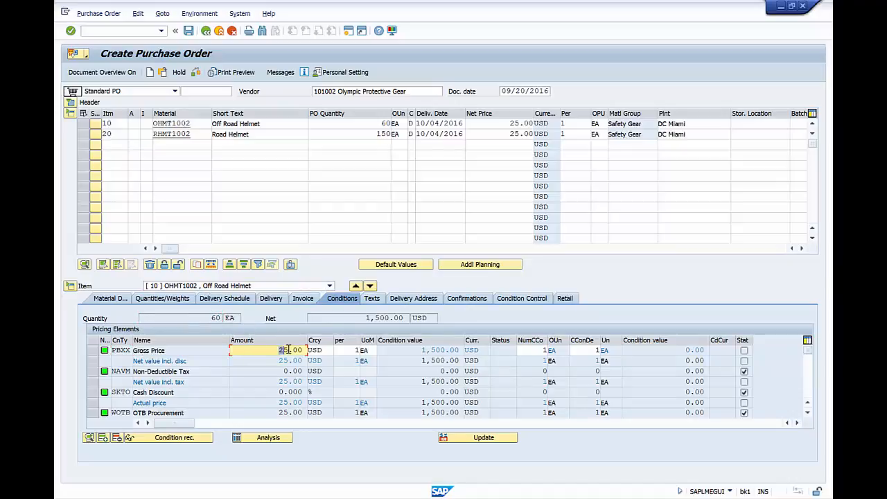
double_click(369, 317)
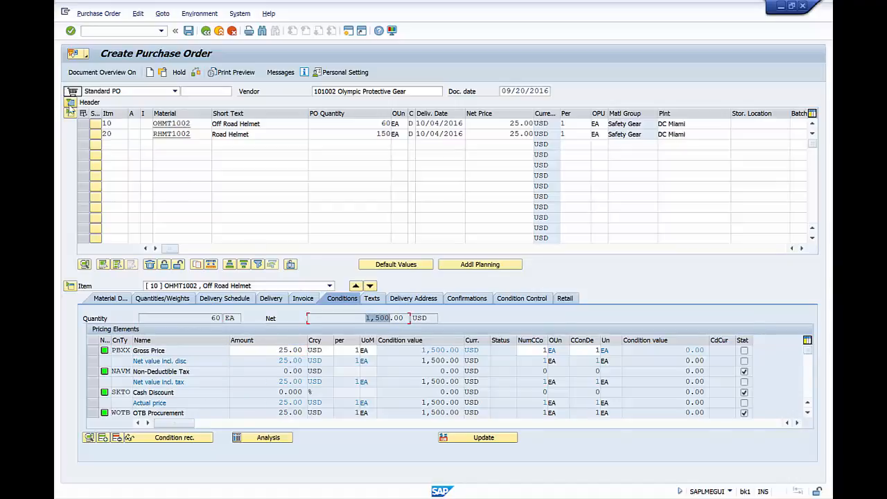
click(72, 291)
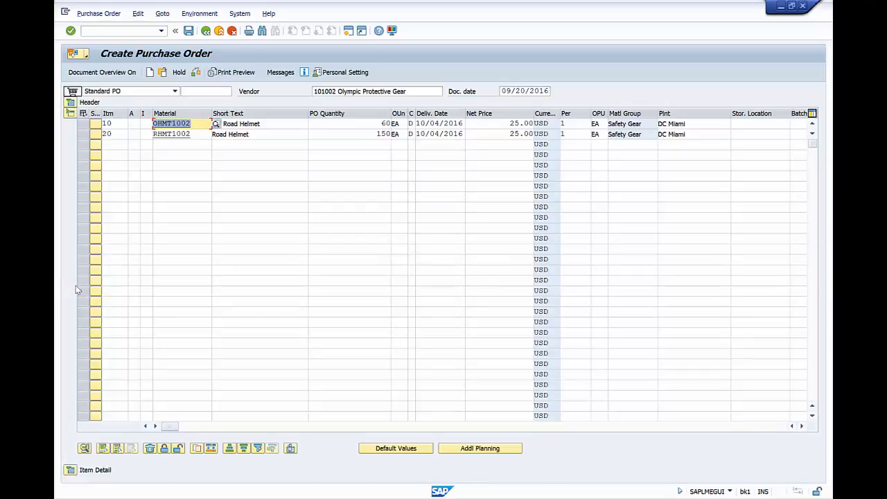
Expand the header's pricing conditions to verify the 5,250.00 USD total net value
click(70, 103)
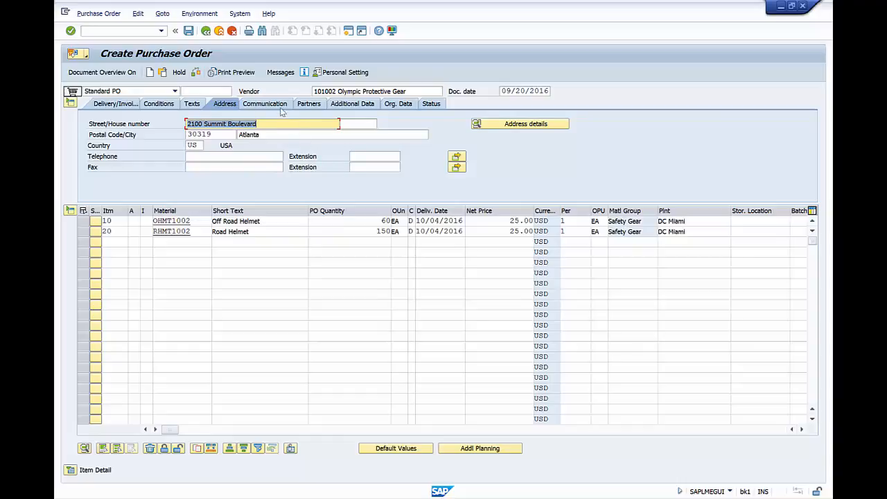
click(156, 104)
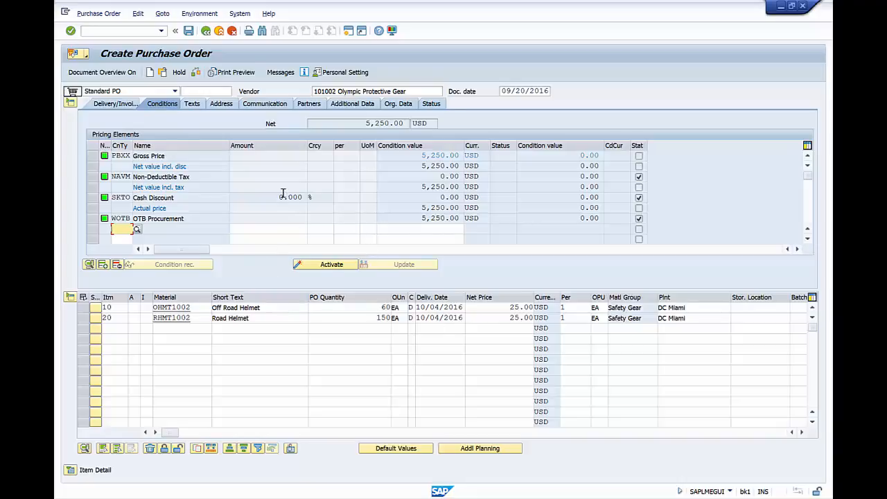
drag(366, 123, 389, 131)
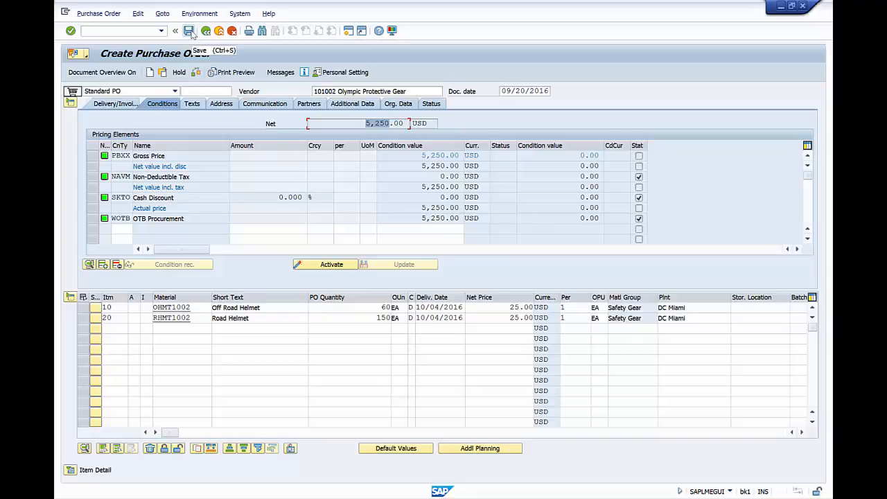
Save the standard purchase order with both helmet lines
click(191, 34)
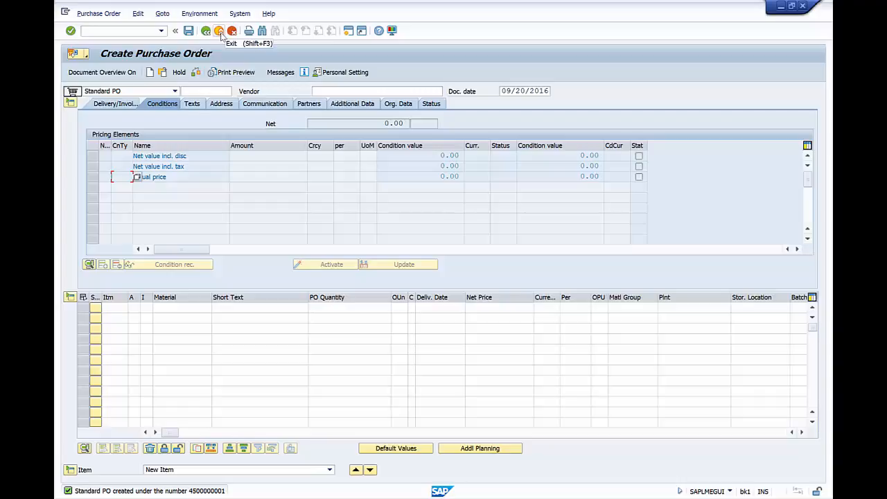
Exit the purchase order screen, collapse the Create folder, and bring up SAP-Procurement.pptx in PowerPoint
click(219, 32)
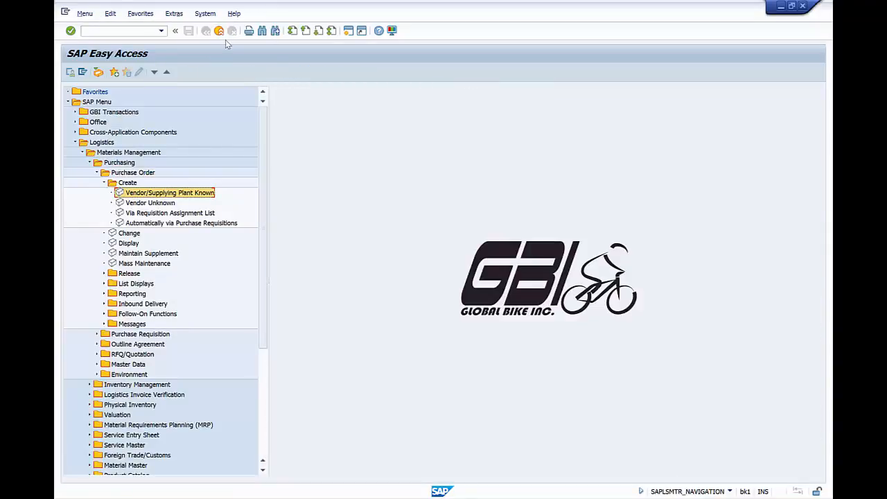
click(105, 184)
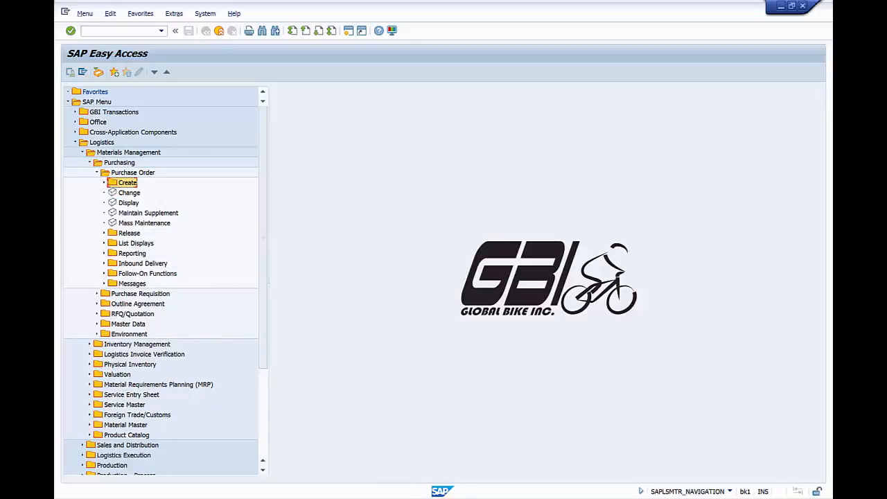
click(530, 465)
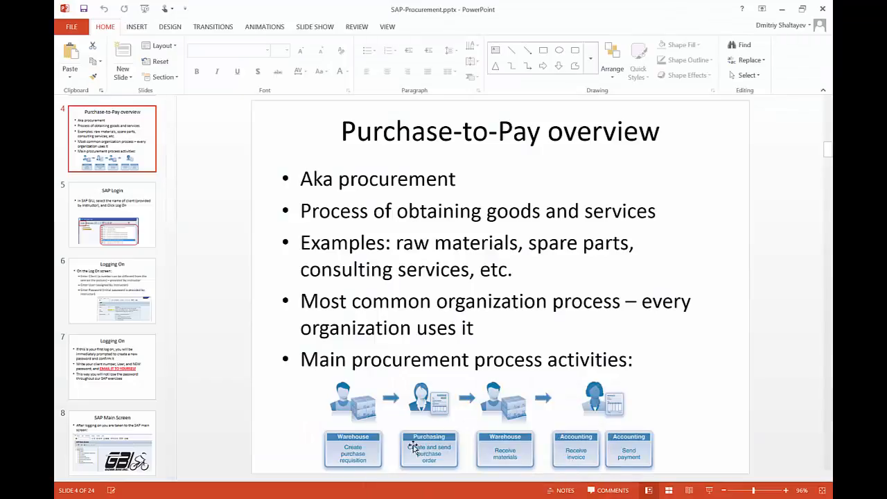
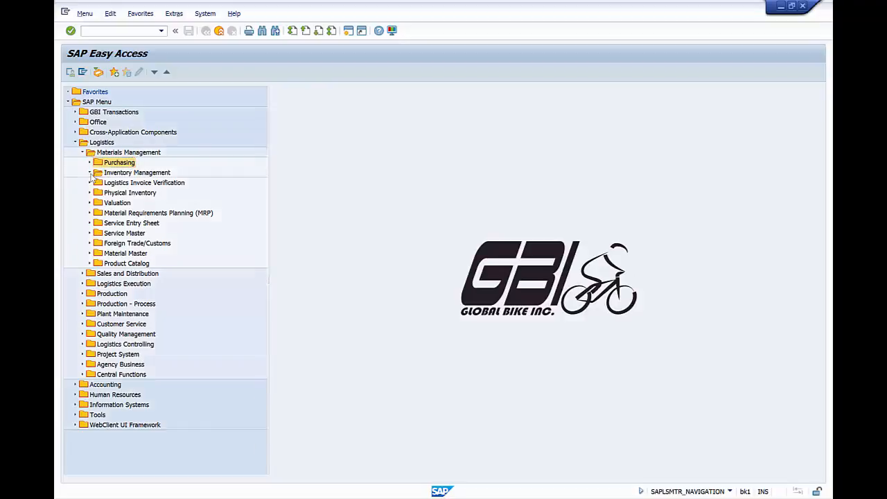
Expand the Inventory Management branch under Logistics > Materials Management
click(90, 173)
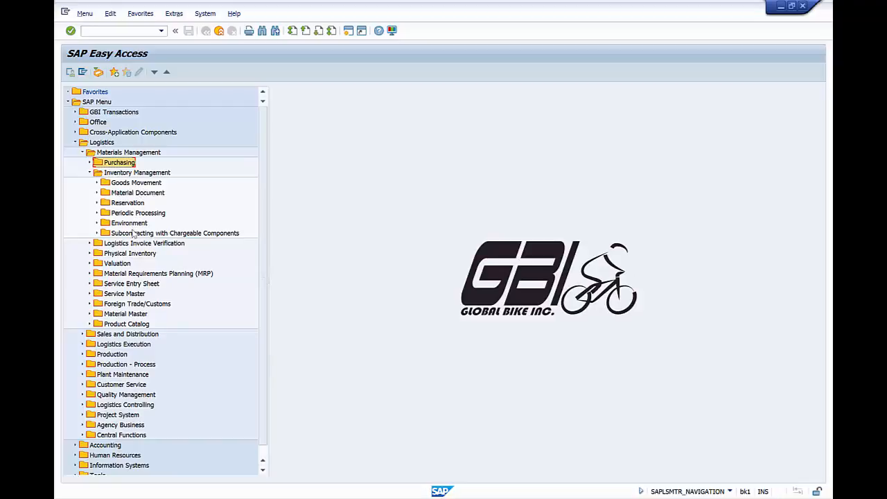
Drill down through Goods Movement > Goods Receipt > For Purchase Order and launch GR for Purchase Order (MIGO)
click(98, 183)
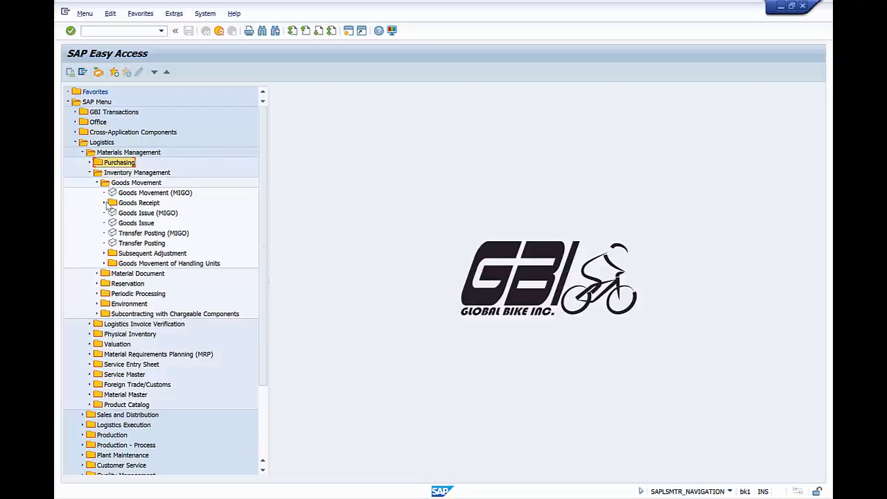
click(105, 203)
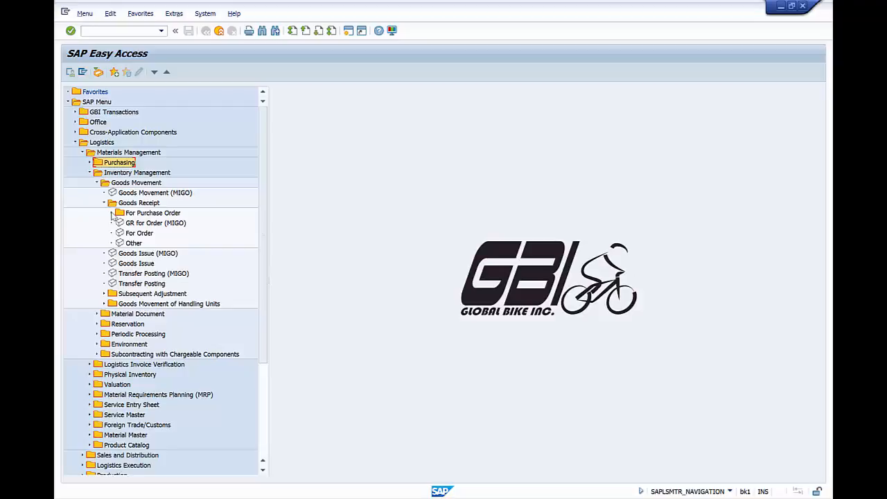
click(111, 214)
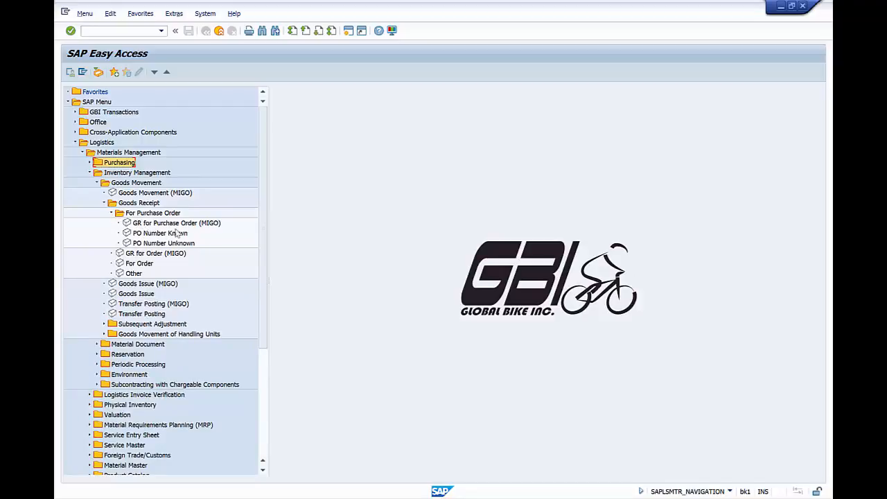
double_click(157, 223)
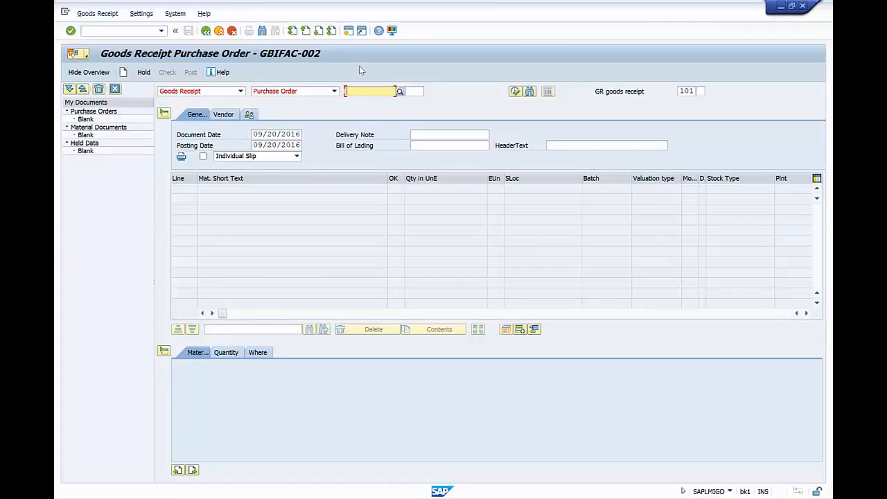
Review the F1 help for the purchase order number field, leaving the field empty
click(367, 96)
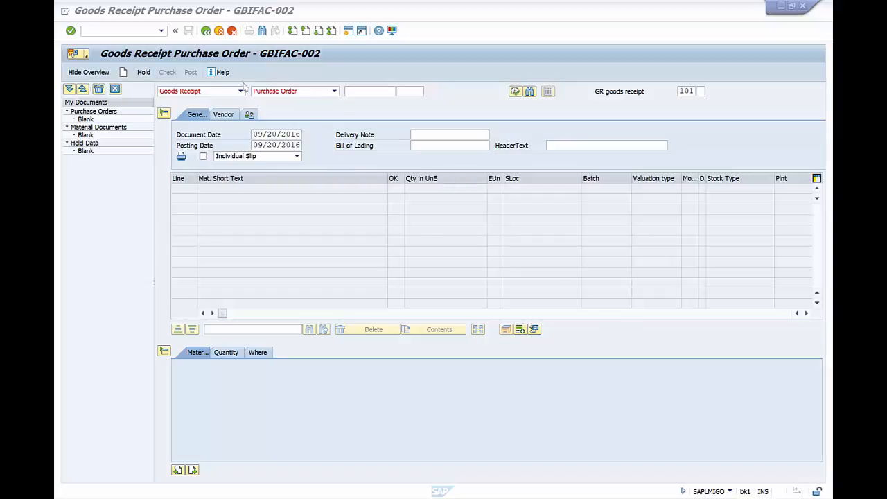
click(370, 92)
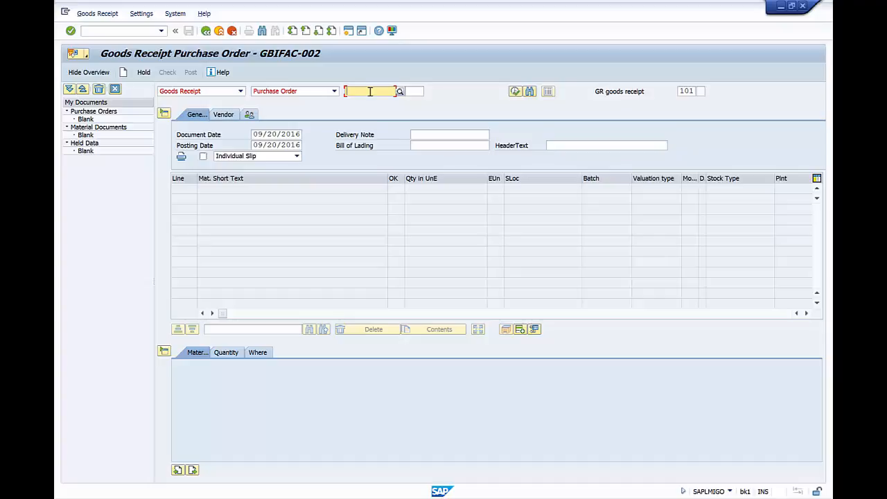
key(F1)
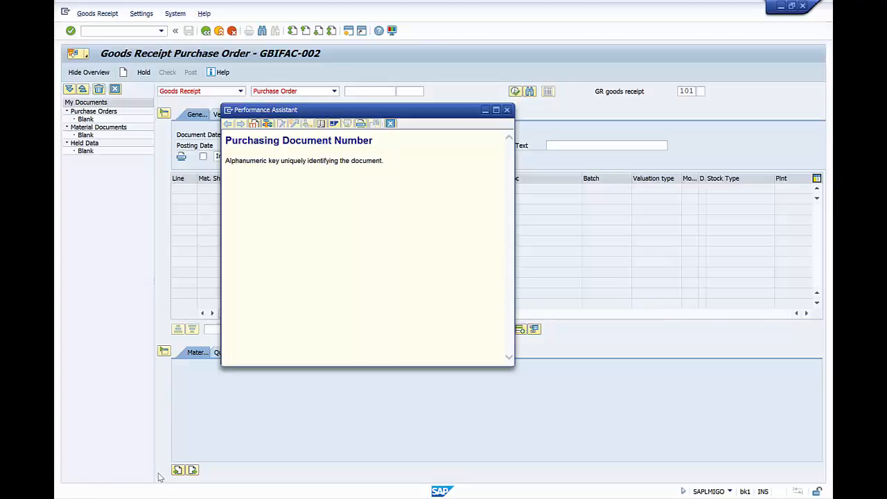
click(507, 110)
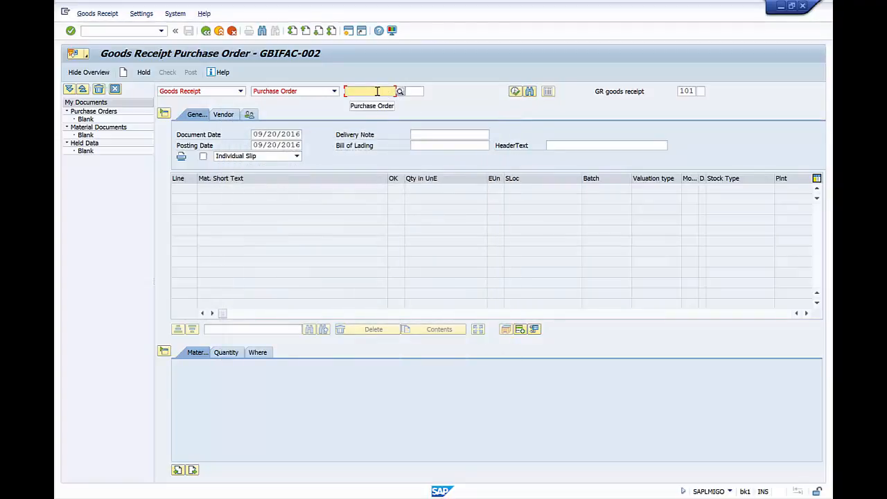
text(4500)
key(BackSpace)
key(BackSpace)
key(BackSpace)
key(BackSpace)
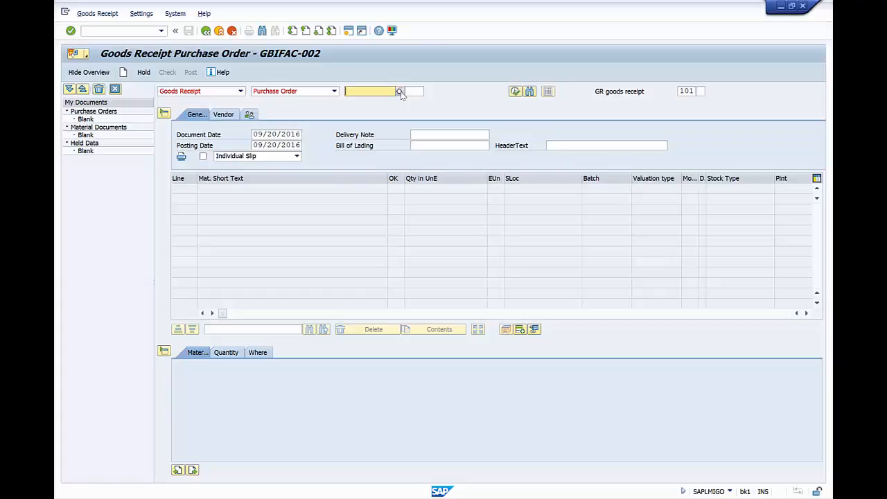
Open the PO search help and switch to the Purchasing Documents per Vendor search
click(399, 92)
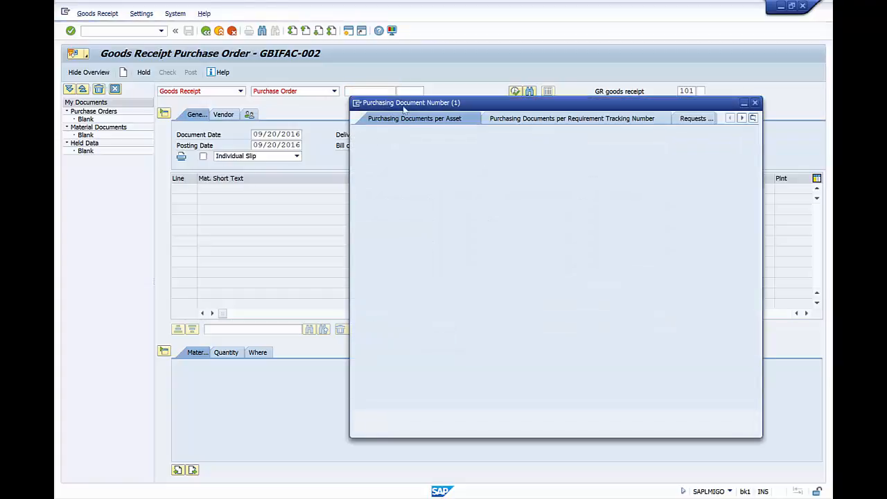
drag(452, 104, 348, 92)
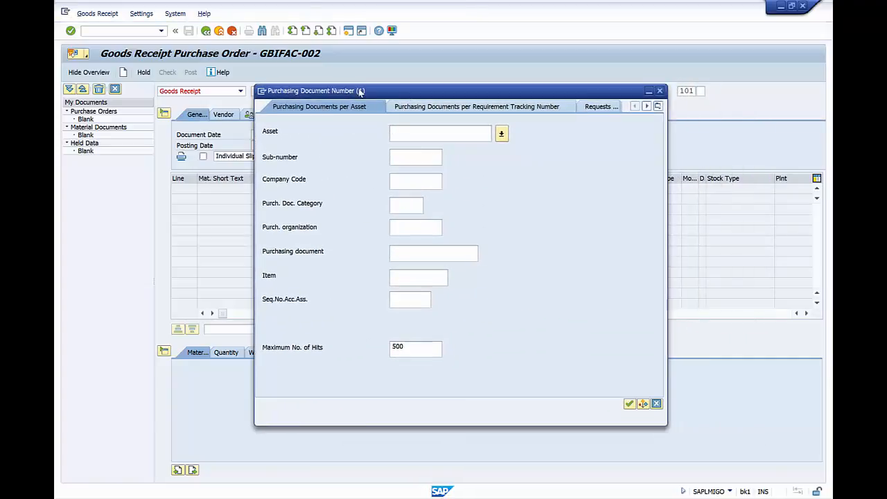
click(658, 106)
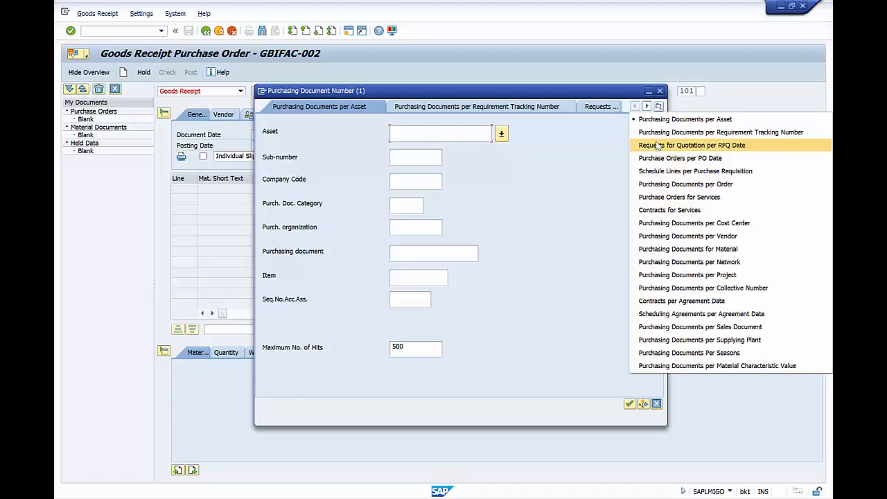
click(676, 237)
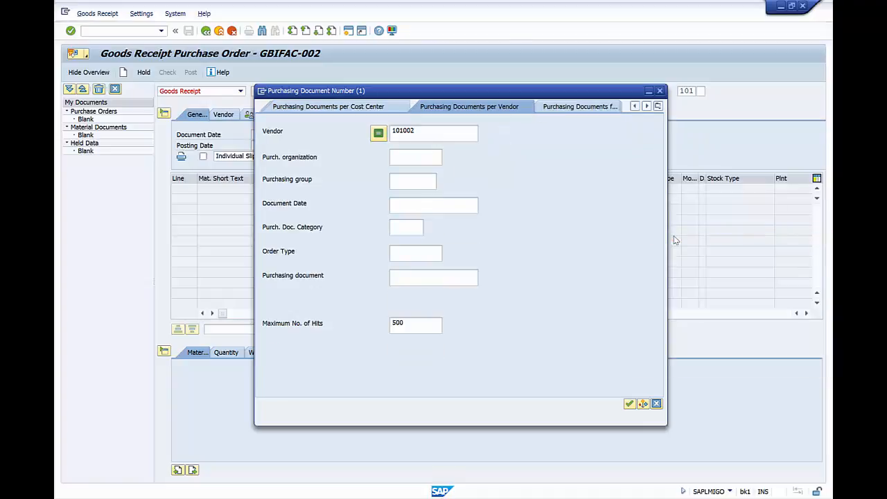
click(426, 133)
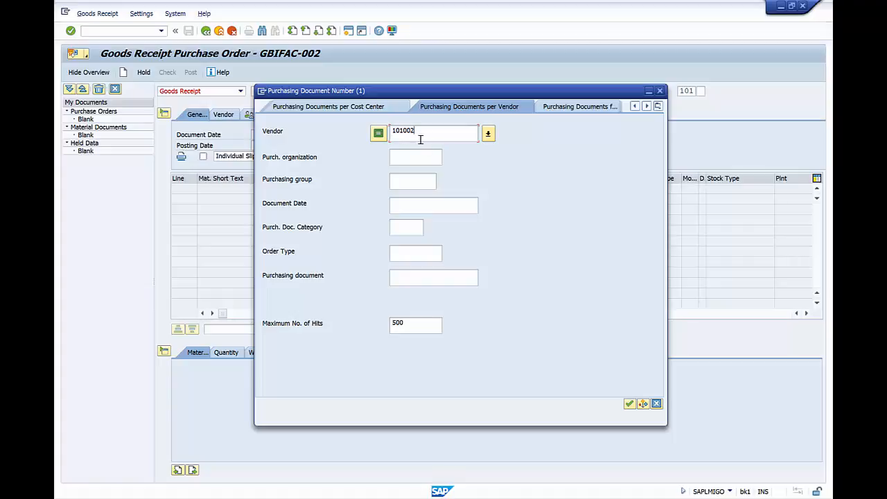
click(628, 403)
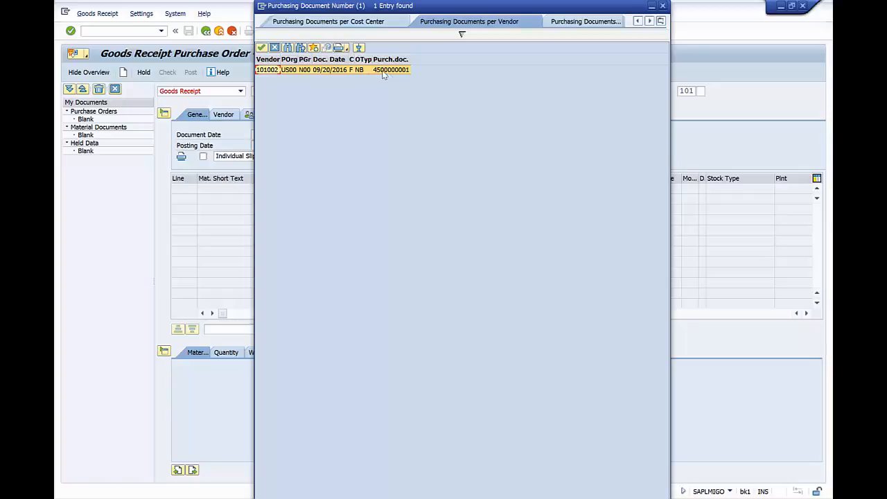
click(294, 71)
double_click(294, 71)
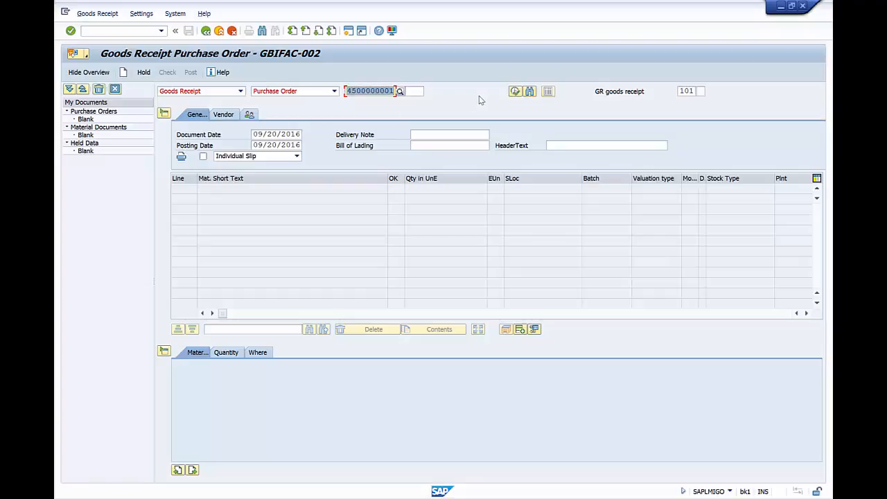
key(Return)
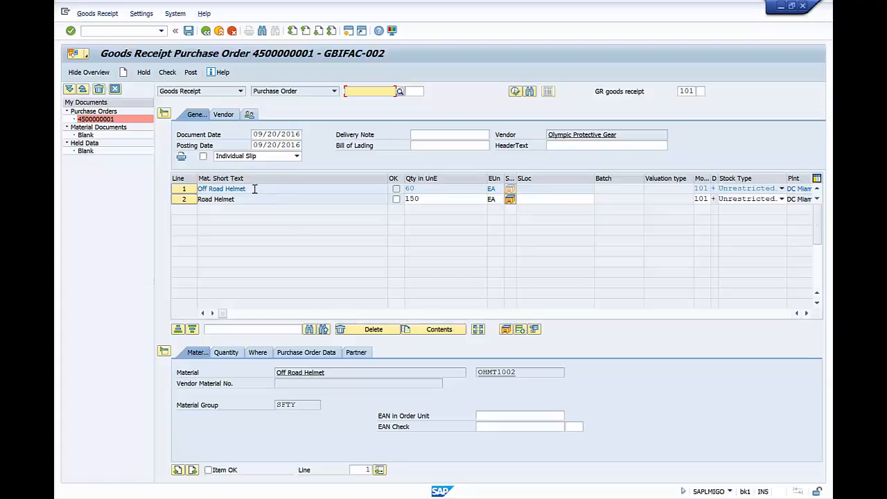
Check the Road Helmet line (150 EA) as OK
click(415, 188)
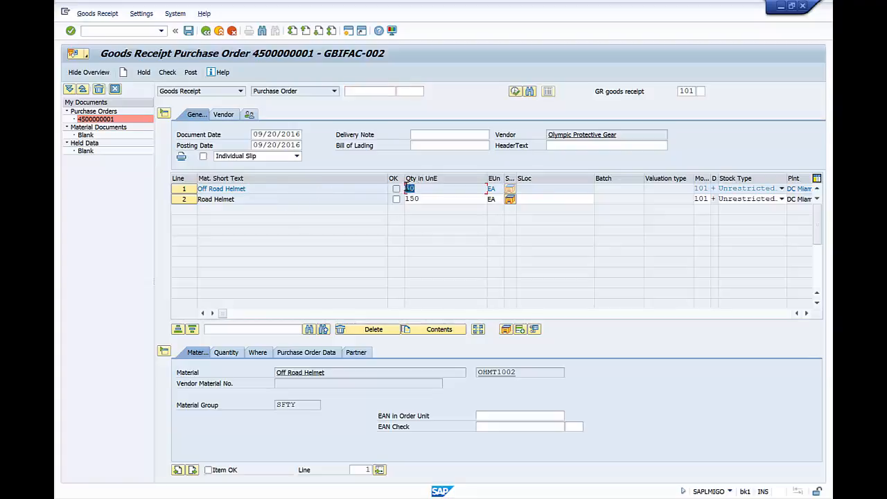
click(253, 188)
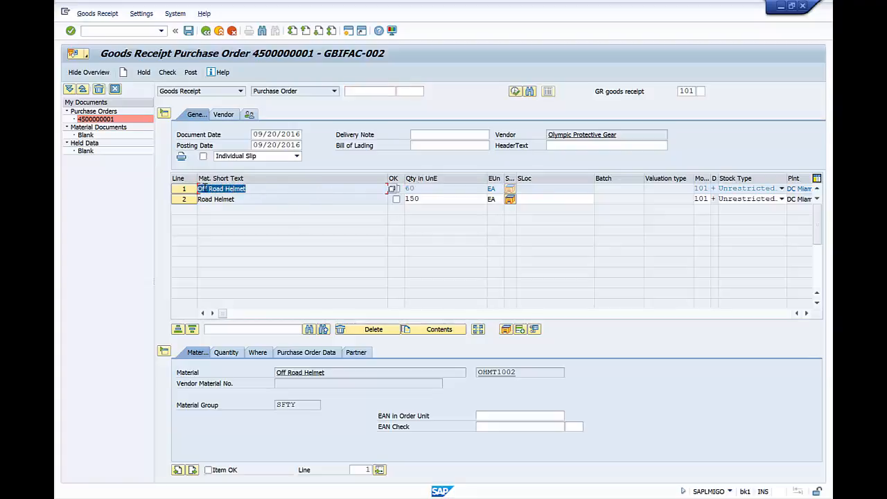
click(415, 199)
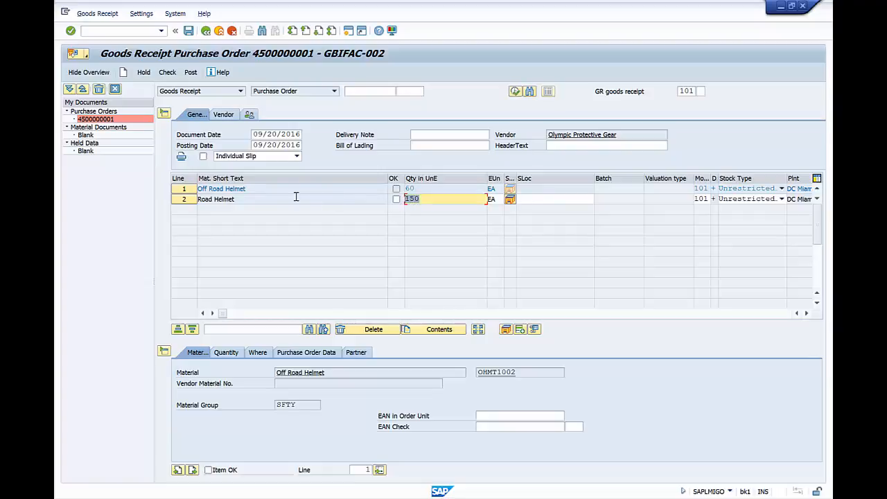
click(196, 199)
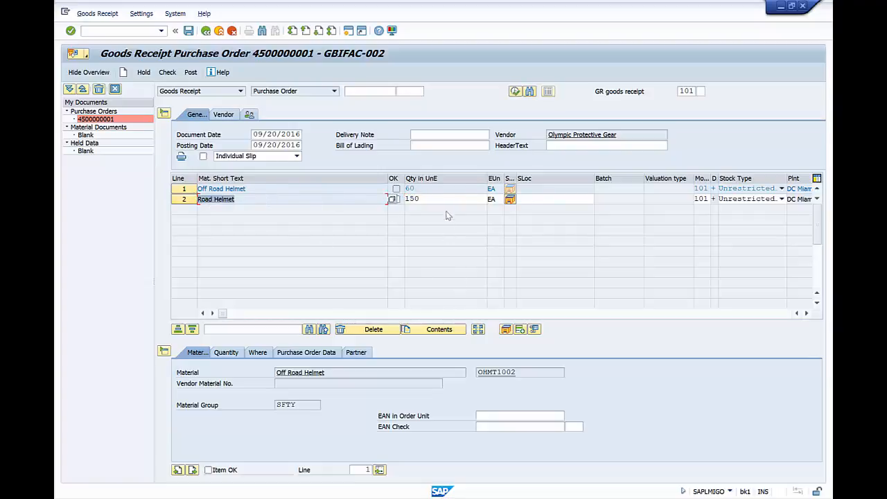
click(449, 199)
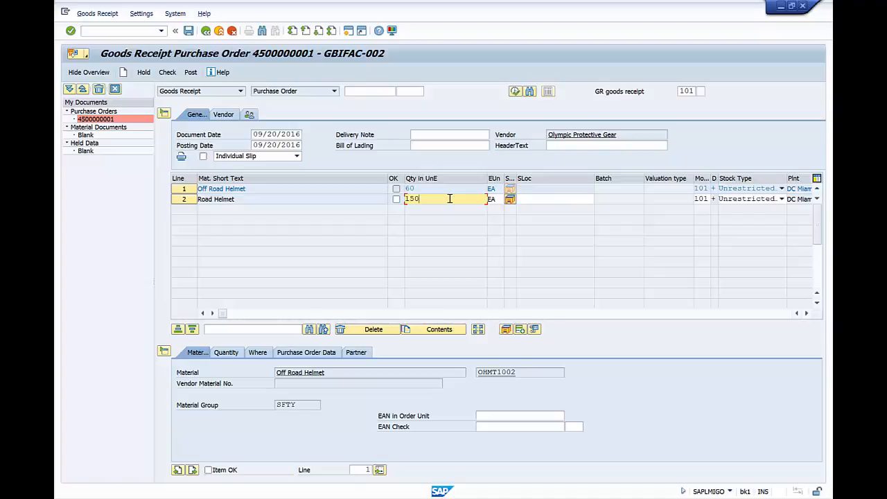
click(396, 200)
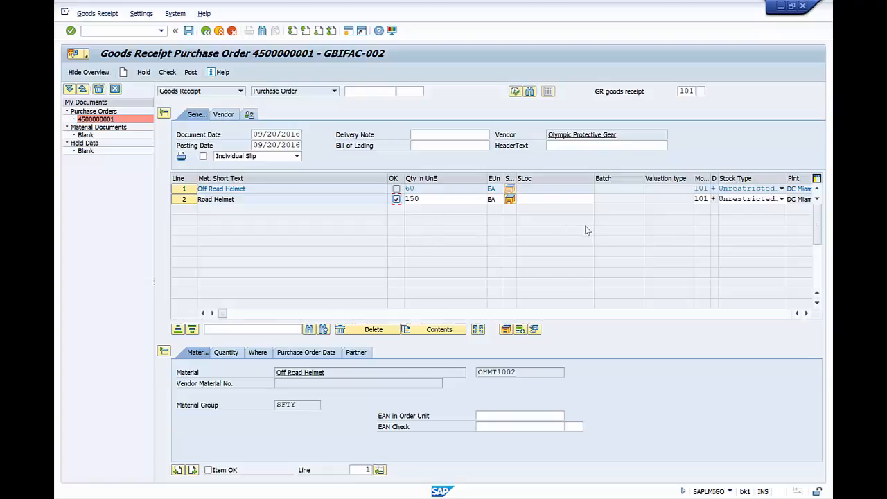
click(563, 198)
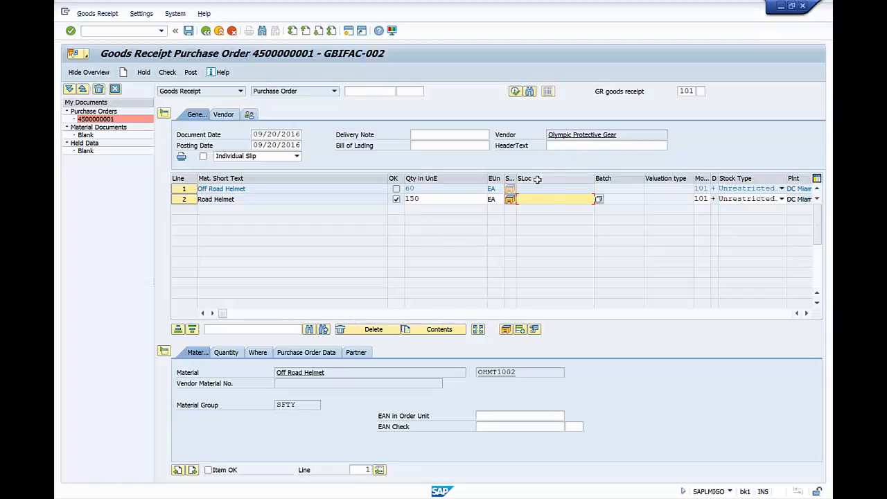
Review the storage locations and assign TG00 Trading Goods to the Road Helmet line
click(599, 199)
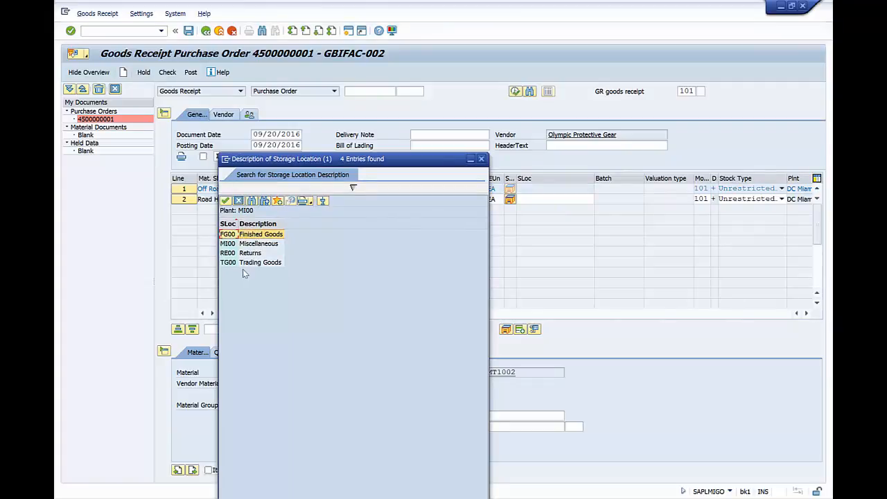
click(229, 253)
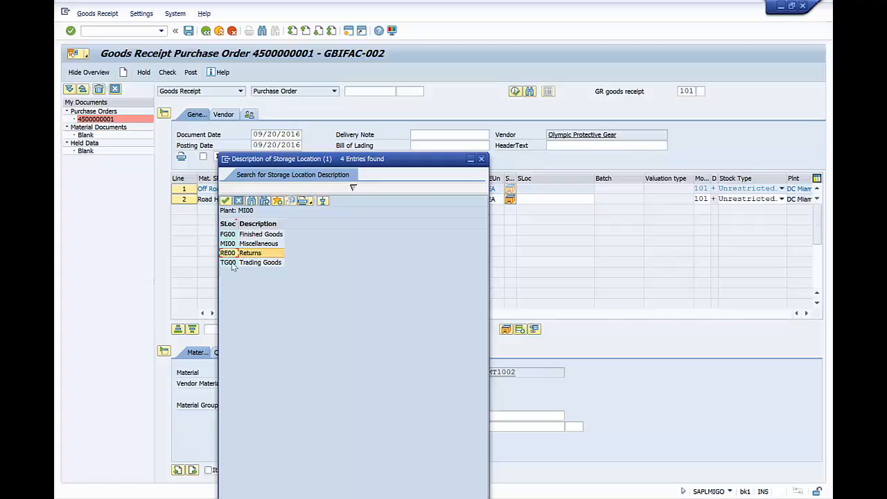
click(232, 264)
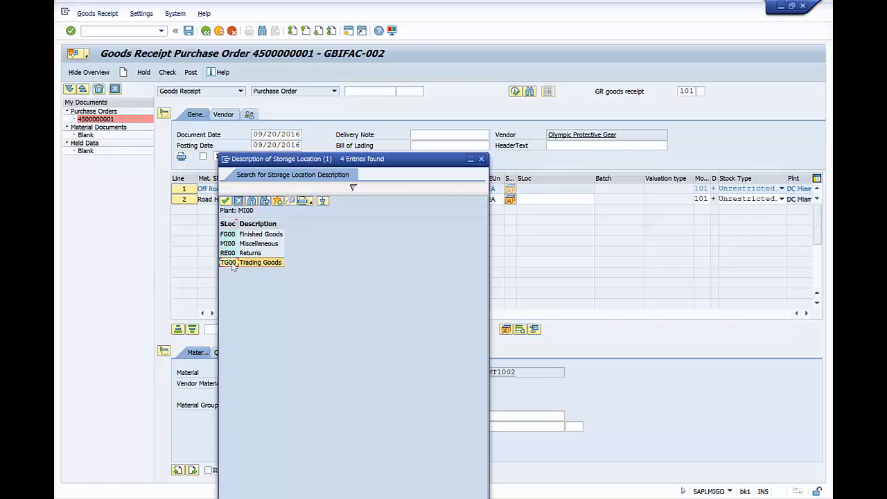
click(232, 244)
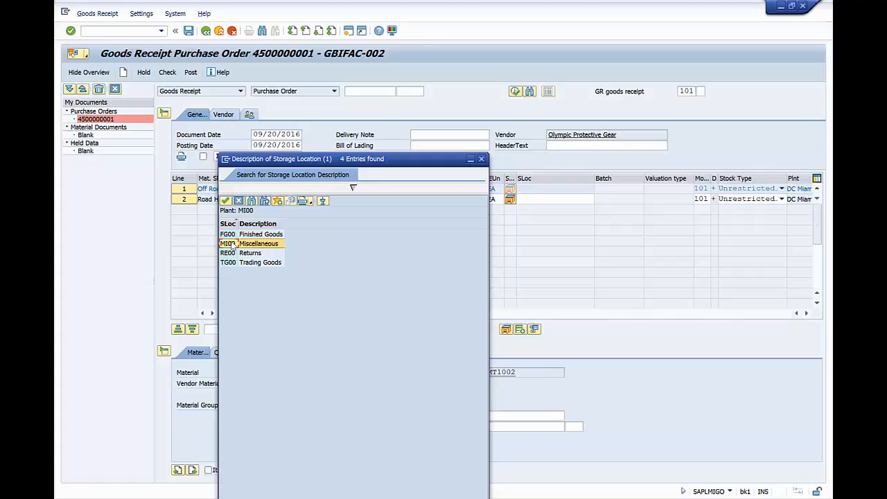
click(230, 235)
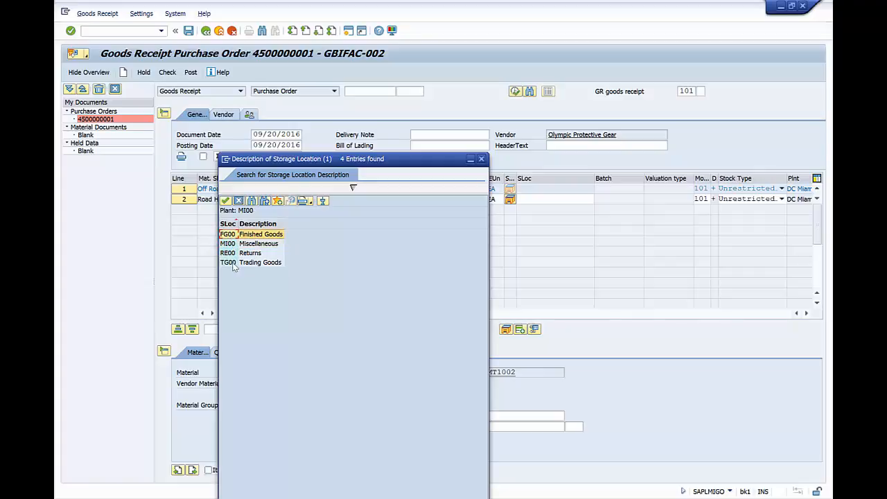
double_click(229, 262)
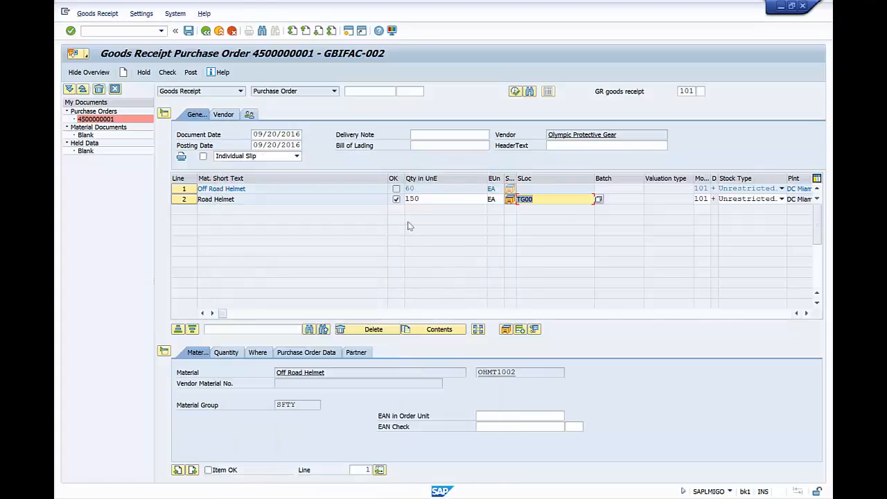
Check the Off Road Helmet line (60 EA) as OK and close the item detail data
click(424, 189)
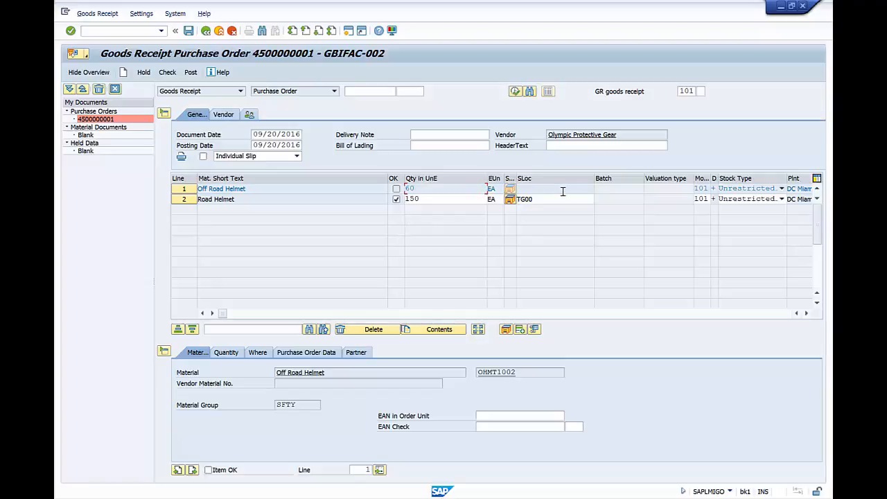
click(396, 189)
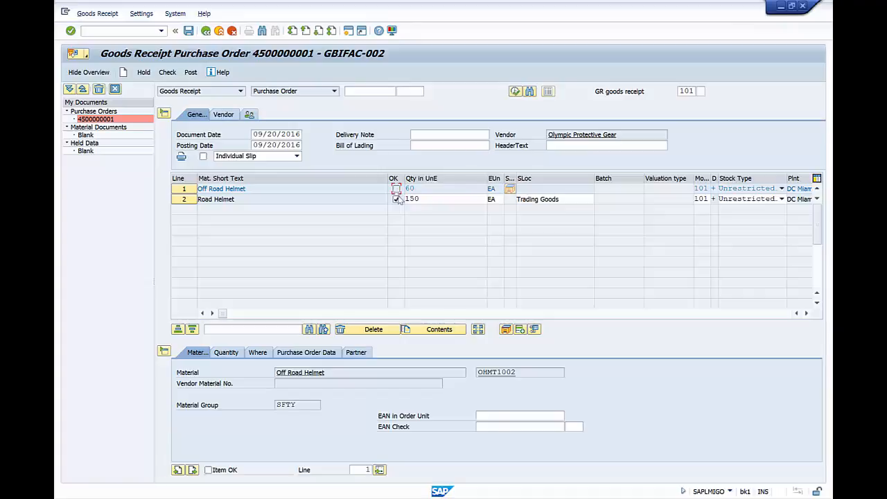
click(164, 352)
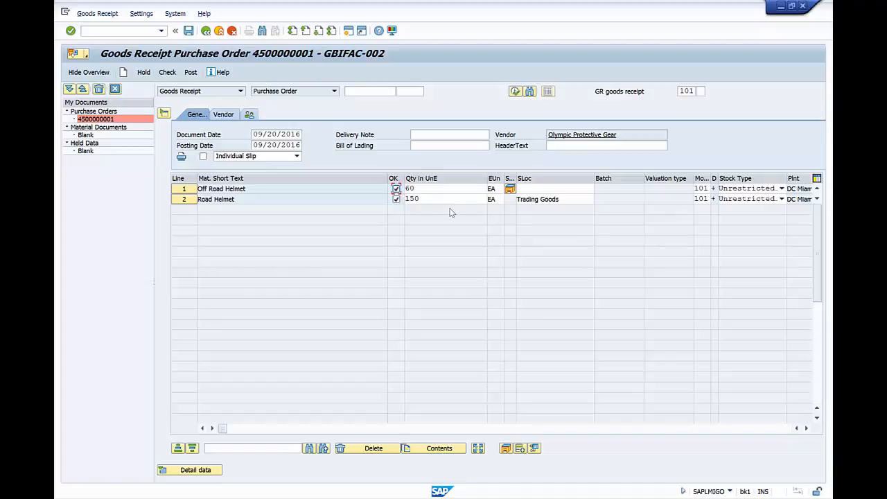
click(546, 189)
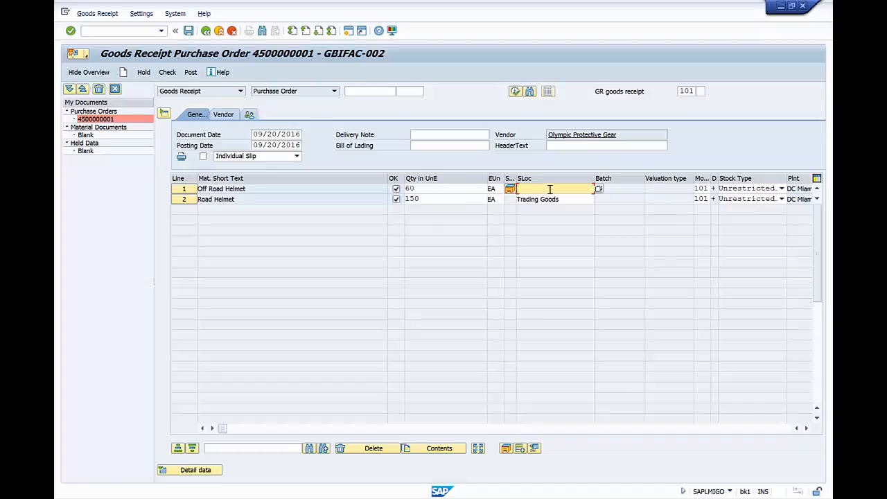
Assign TG00 Trading Goods to the Off Road Helmet line and confirm the entries
click(599, 189)
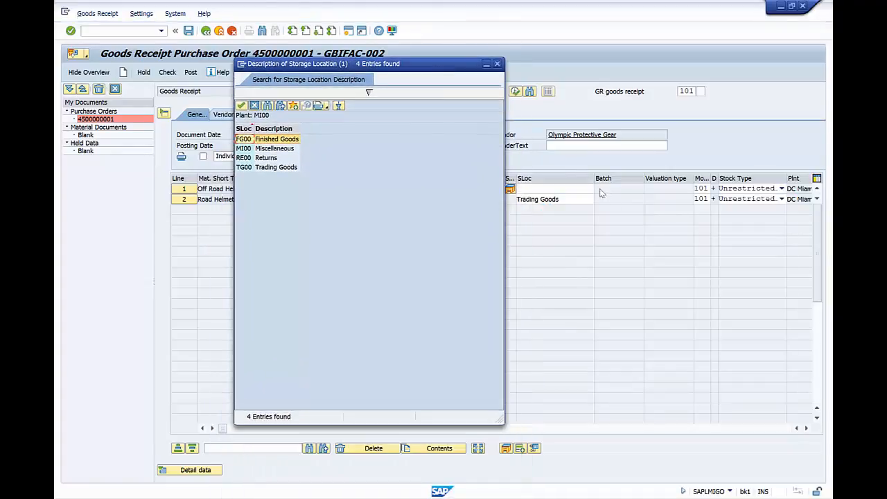
double_click(276, 167)
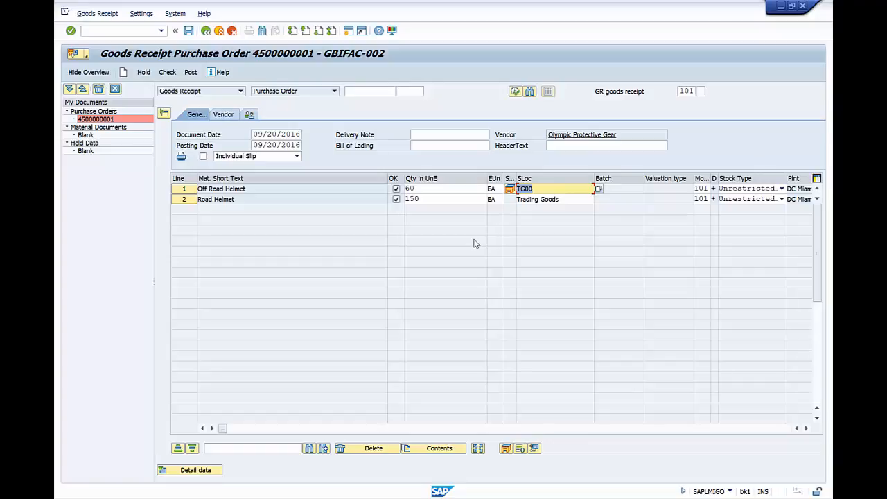
key(Return)
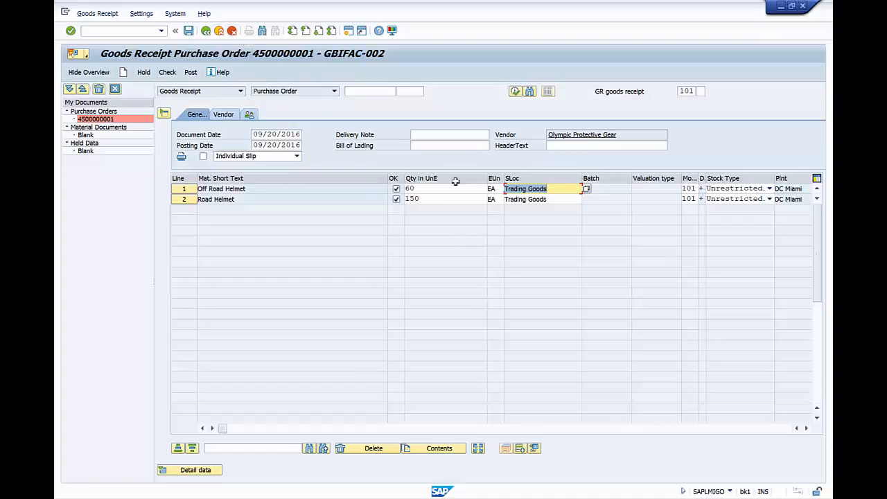
click(188, 33)
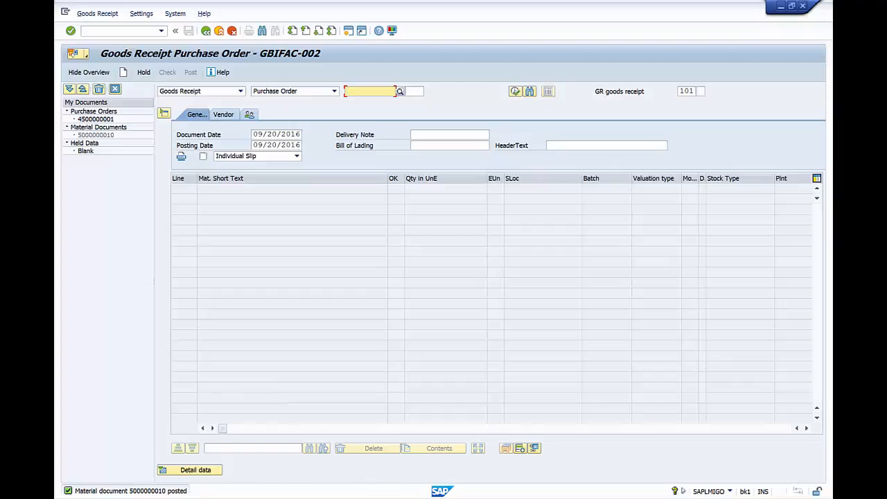
click(457, 430)
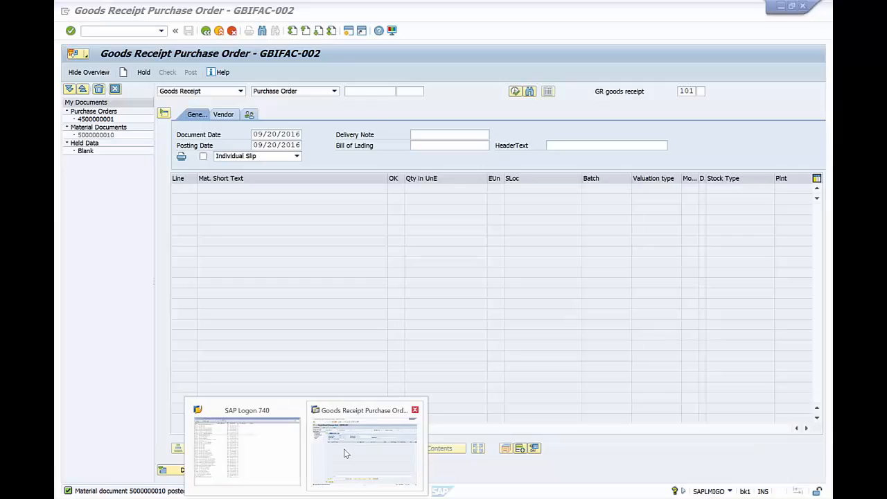
Exit MIGO back to SAP Easy Access and return to the PowerPoint Purchase-to-Pay slide
click(343, 452)
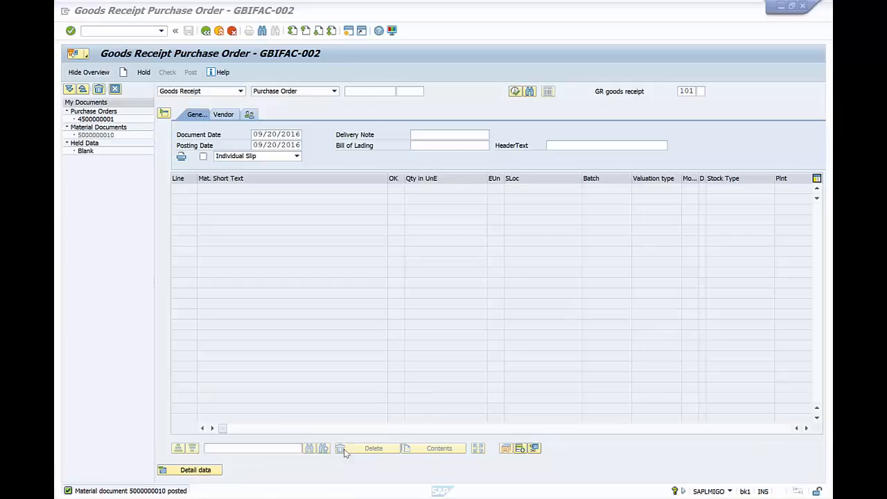
click(218, 31)
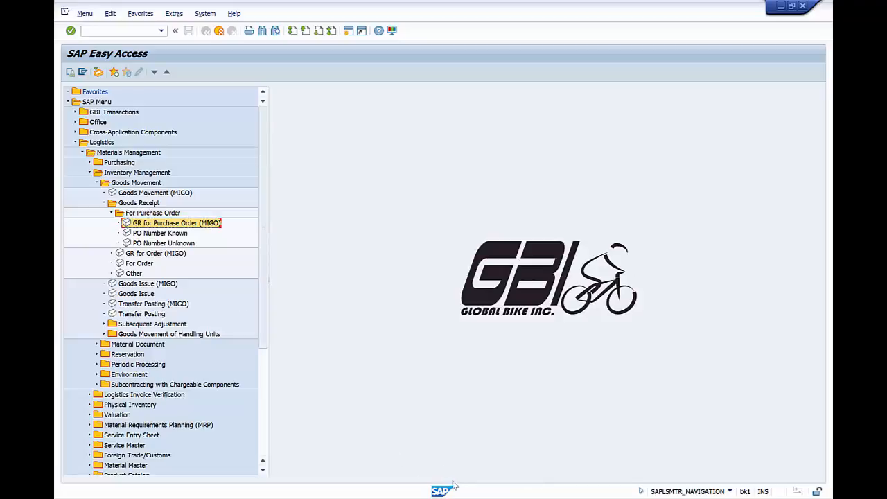
mouse_move(478, 497)
click(590, 449)
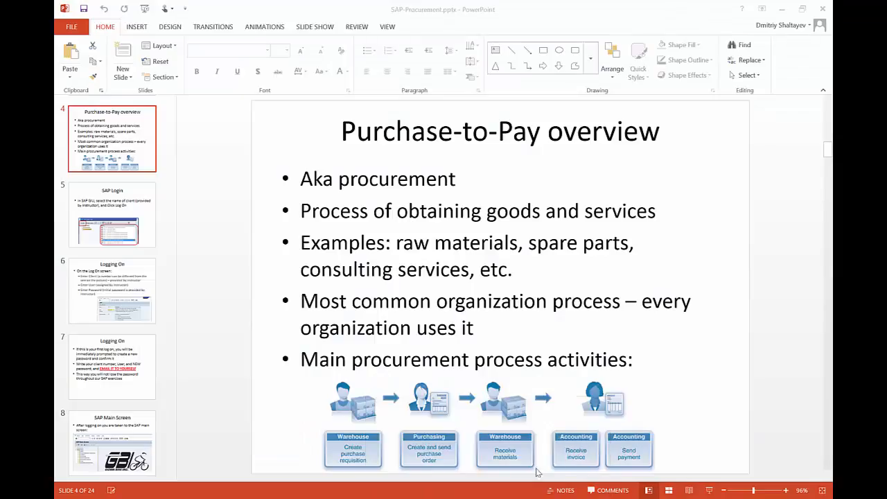